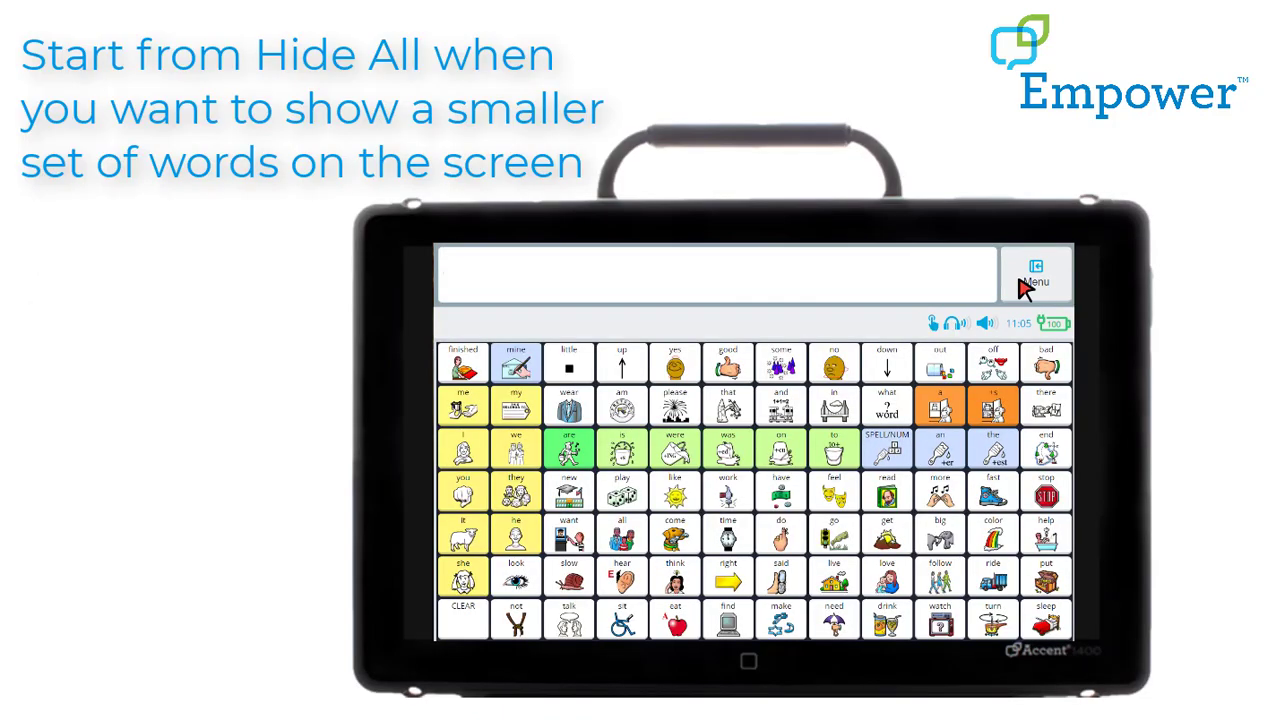
Step: Enable Vocabulary Builder from the Menu and exit, leaving only CLEAR on the grid
click(1030, 284)
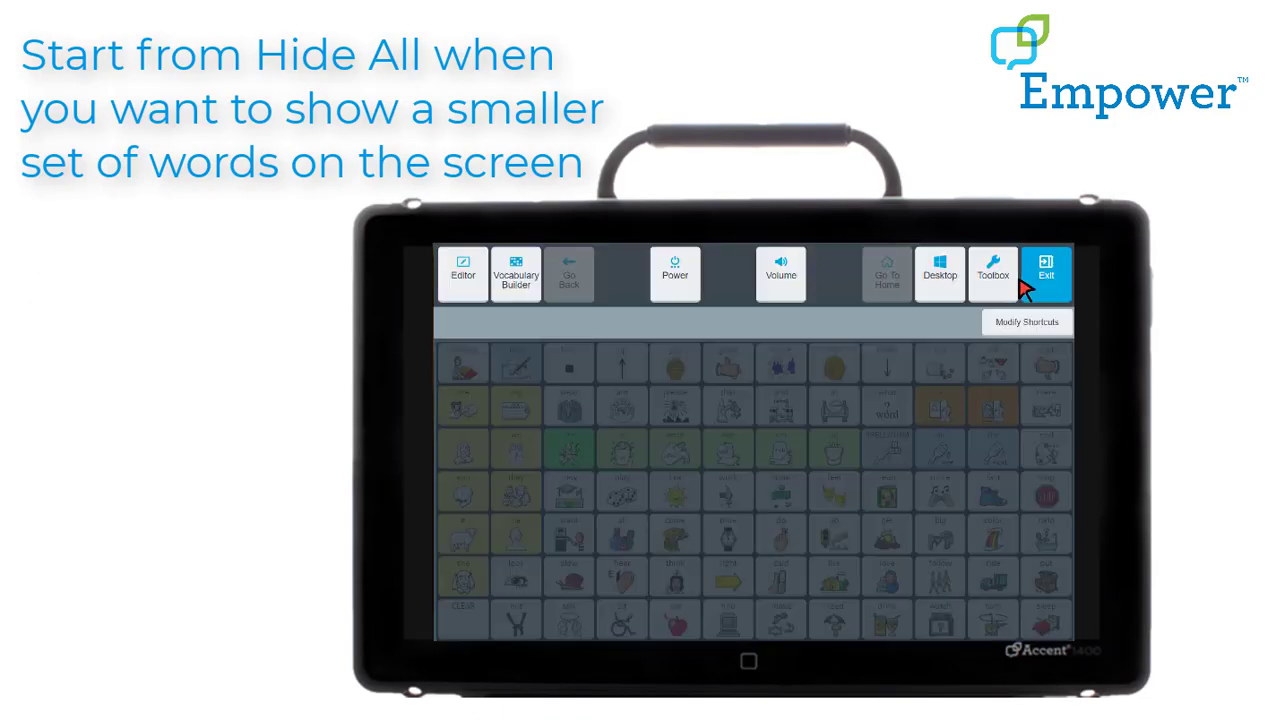
click(516, 278)
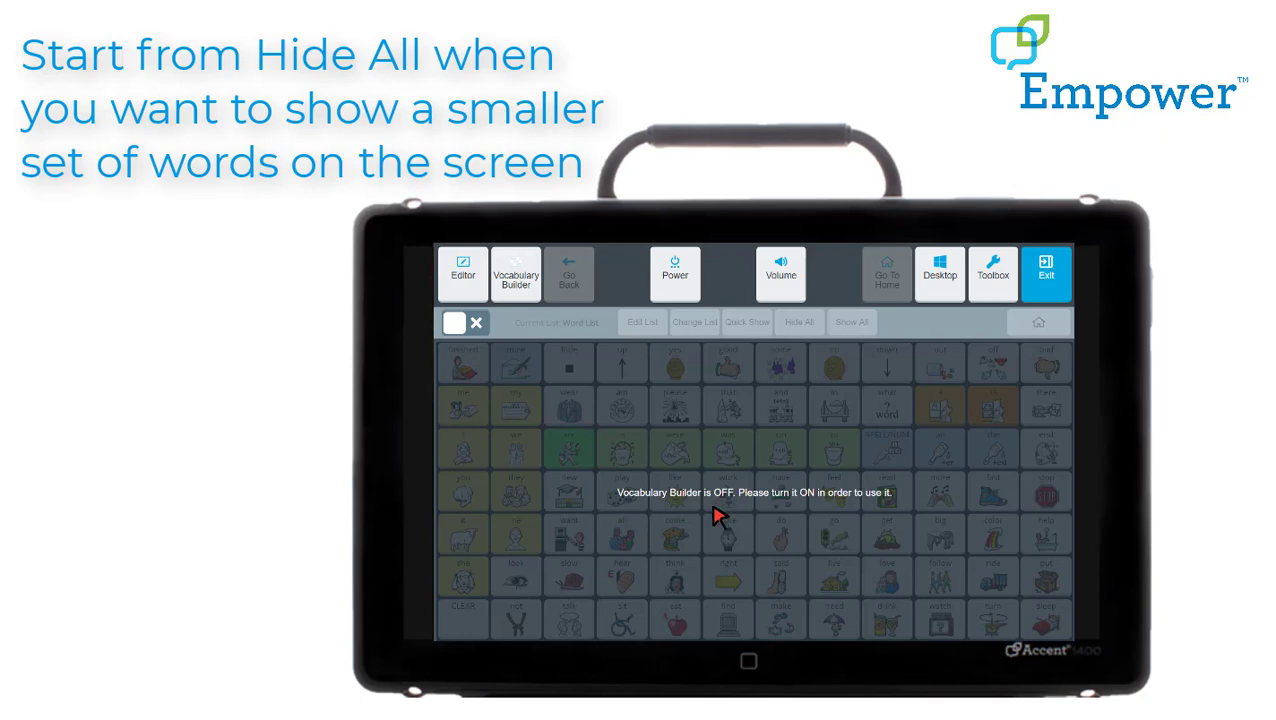
click(456, 325)
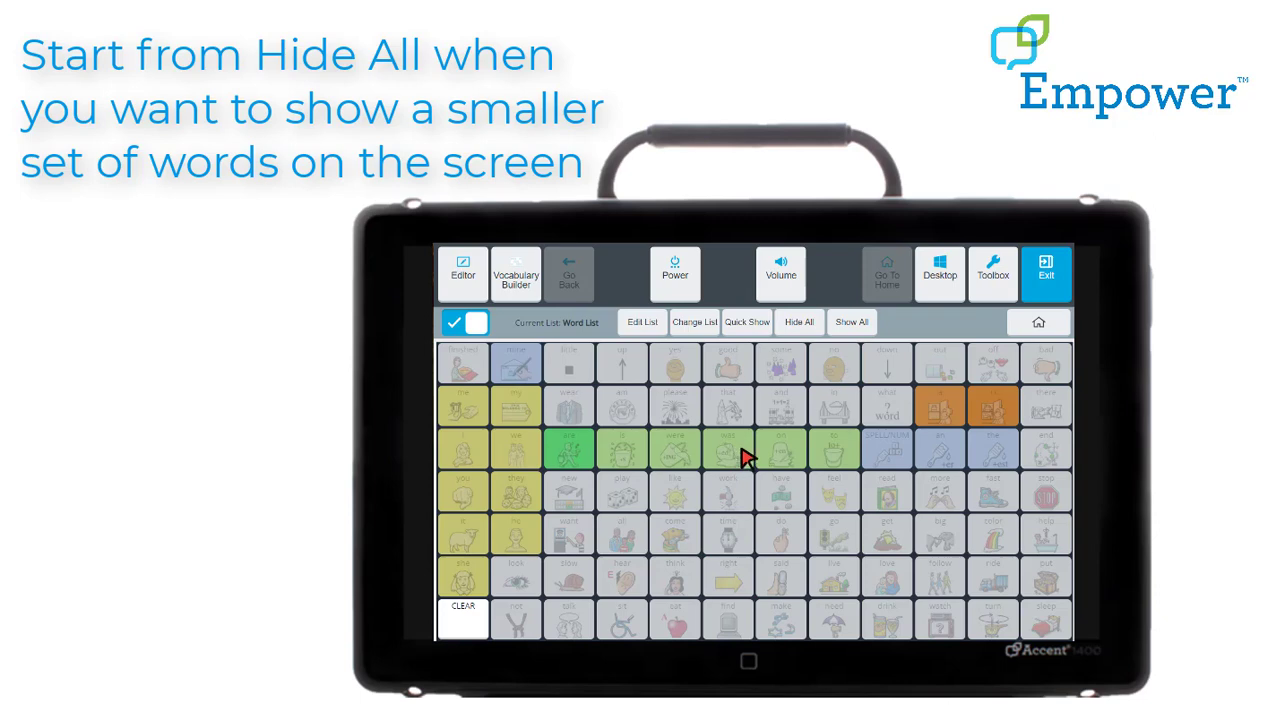
click(1058, 284)
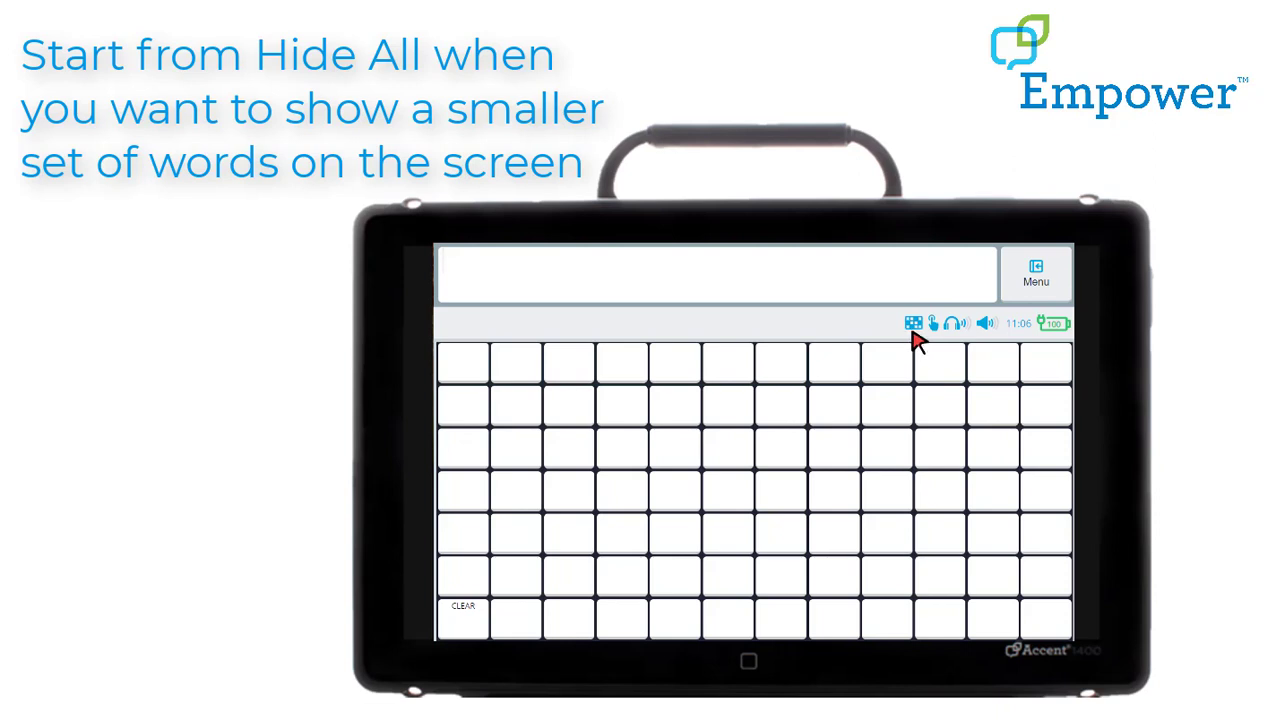
Step: Turn Vocabulary Builder off and exit to restore every word on the grid
click(1038, 290)
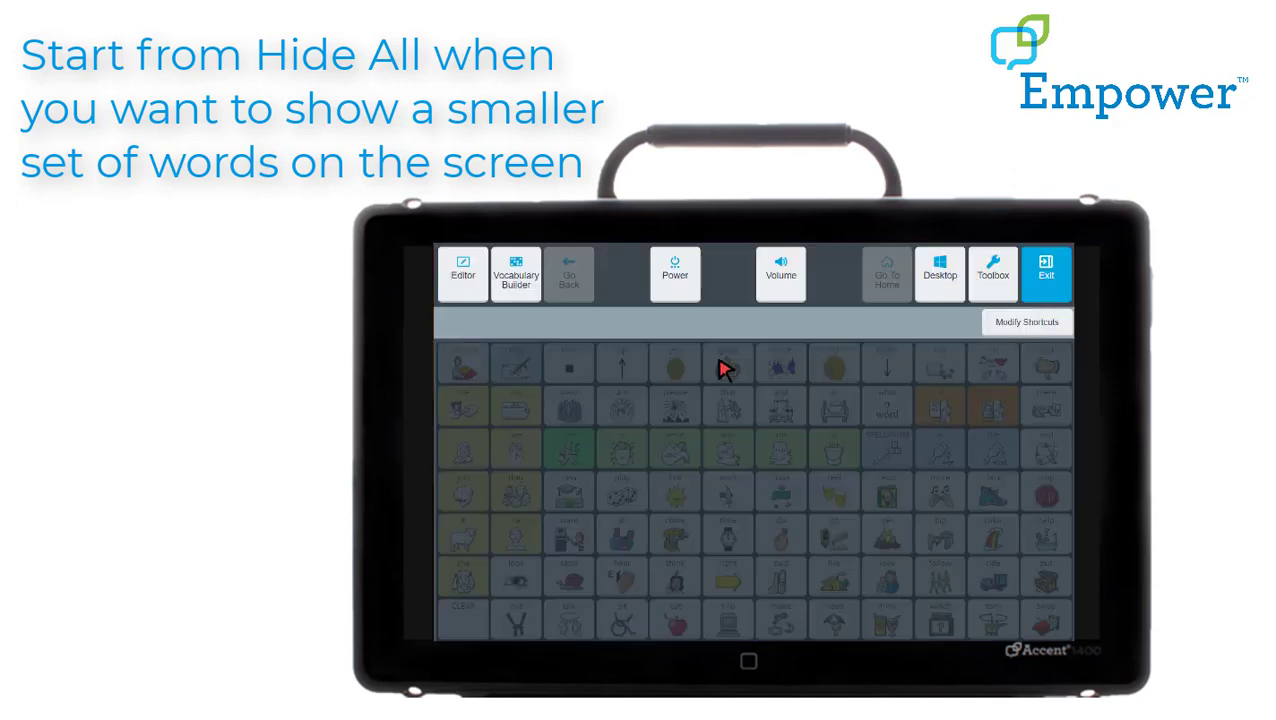
click(528, 300)
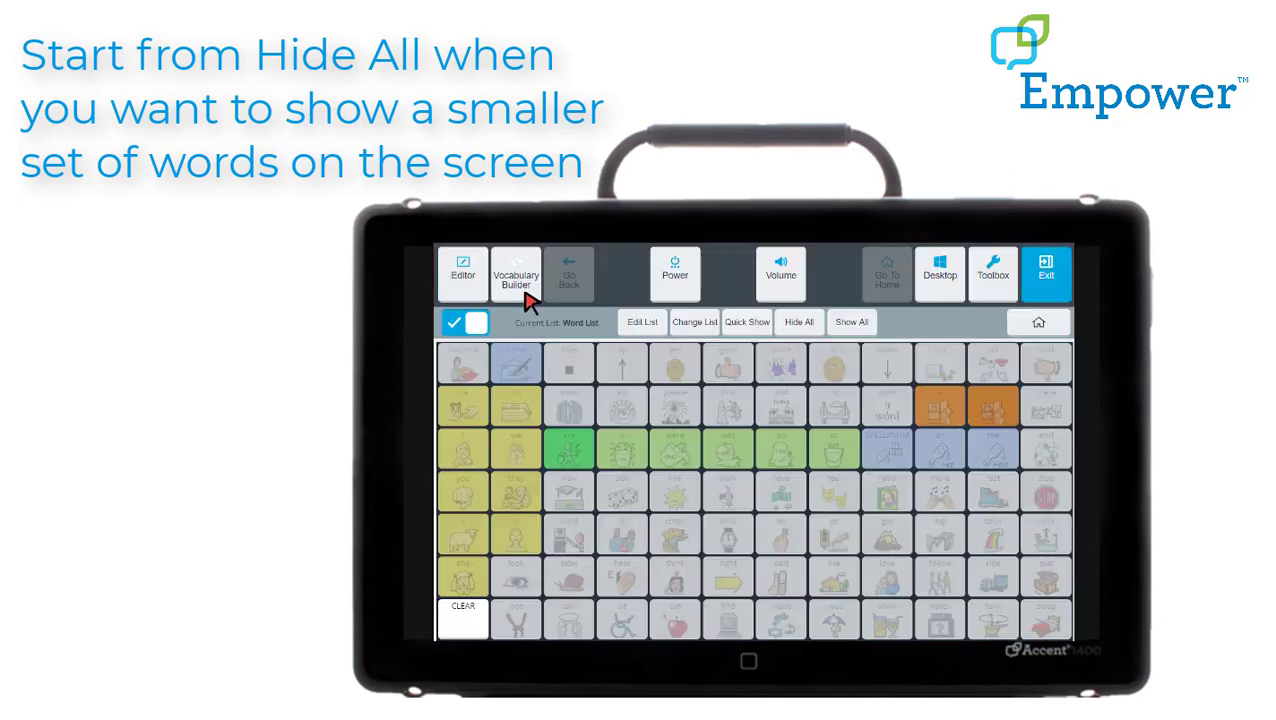
click(476, 326)
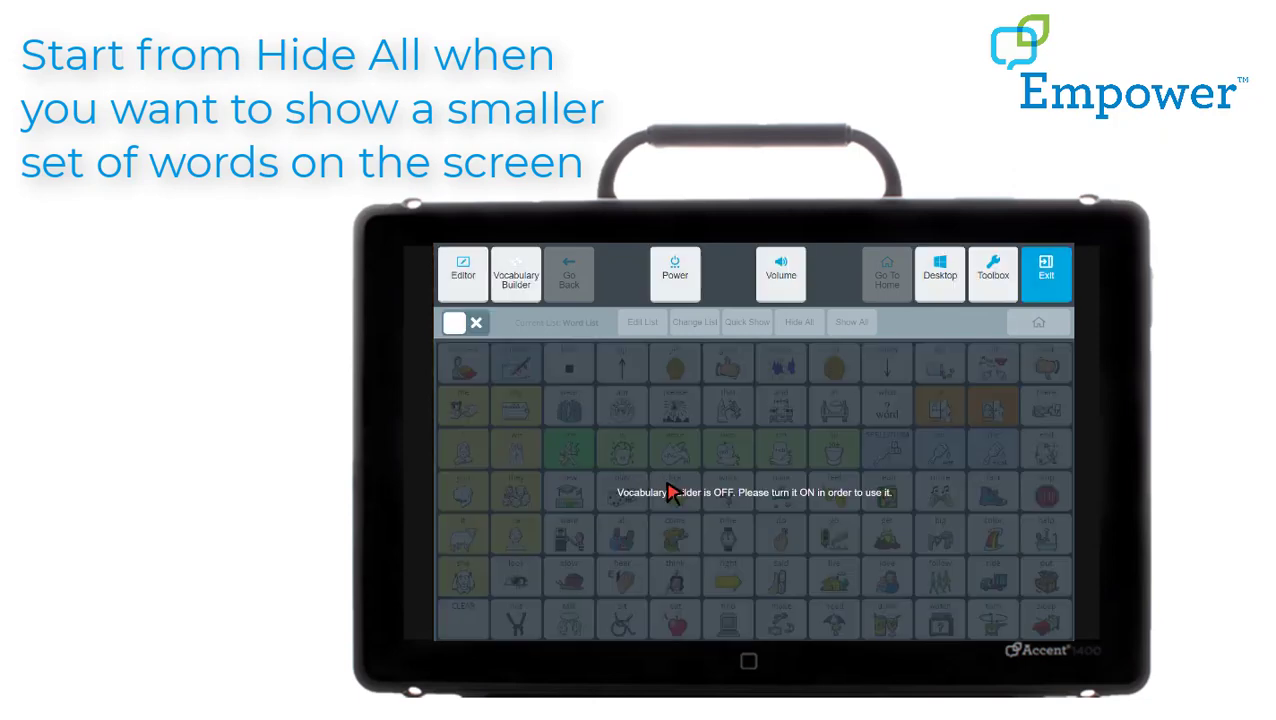
click(1060, 281)
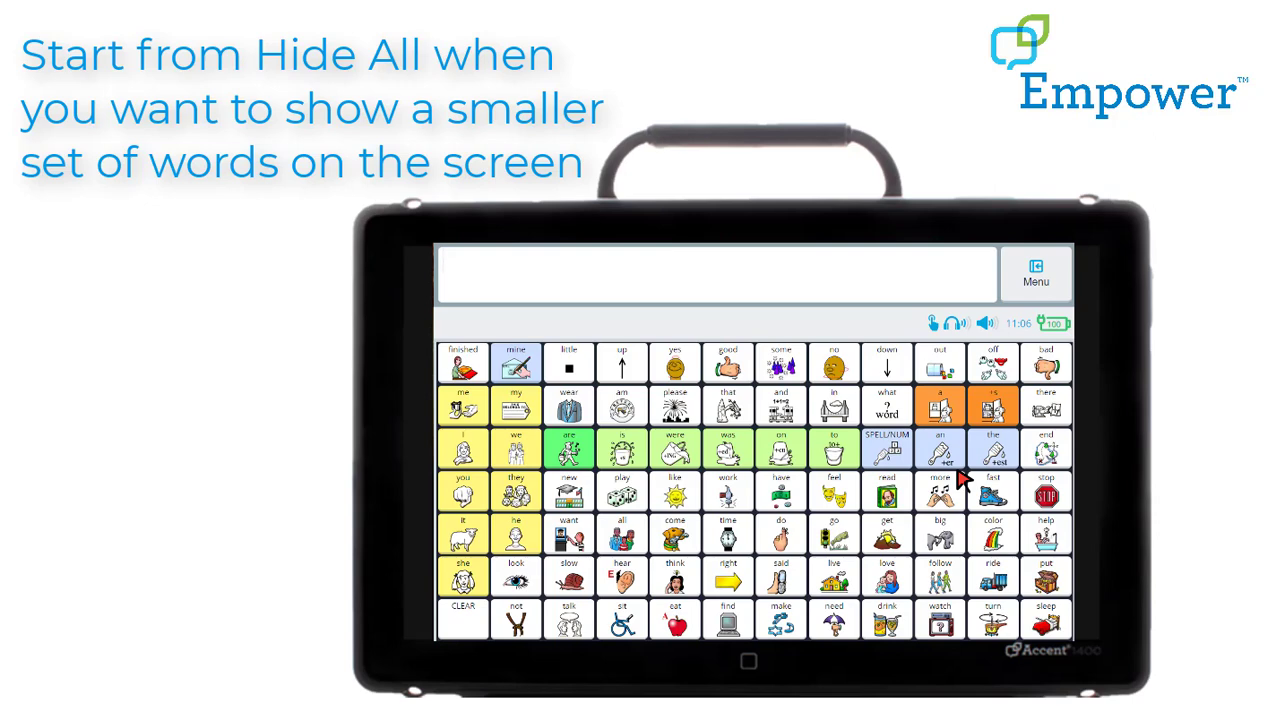
Step: Turn Vocabulary Builder back on to reach the Word List editing view
click(1054, 285)
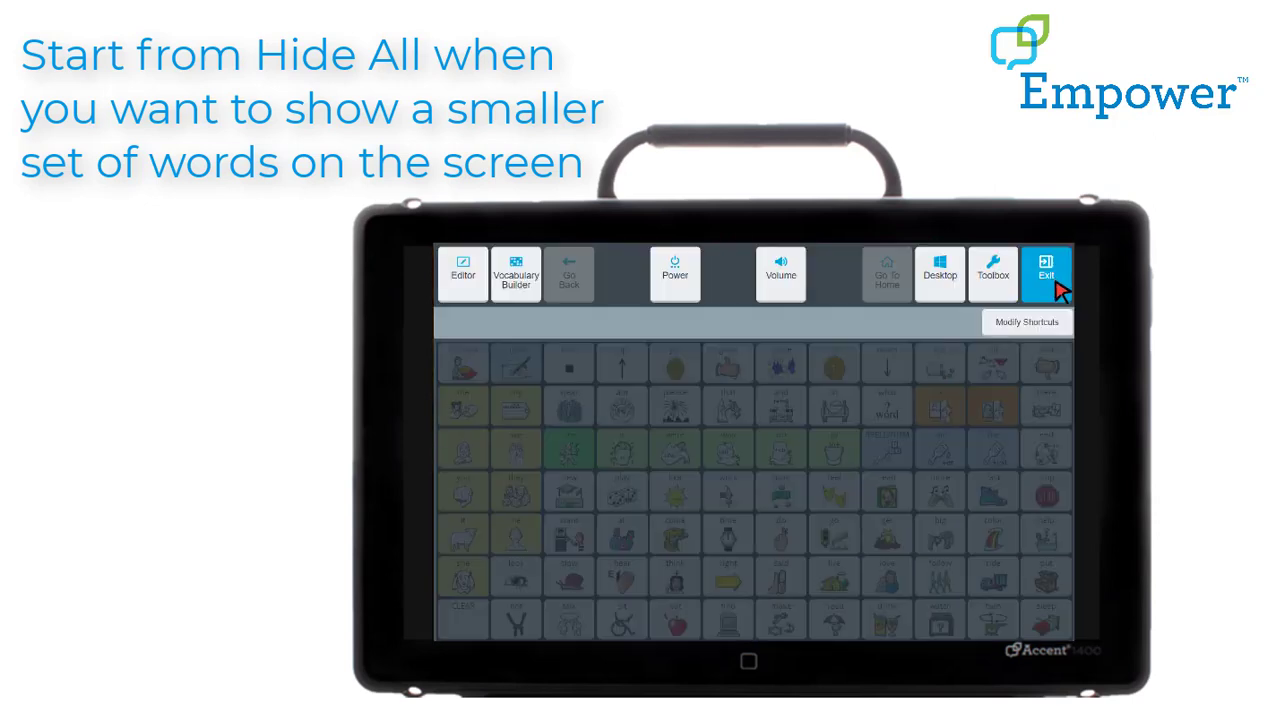
click(531, 298)
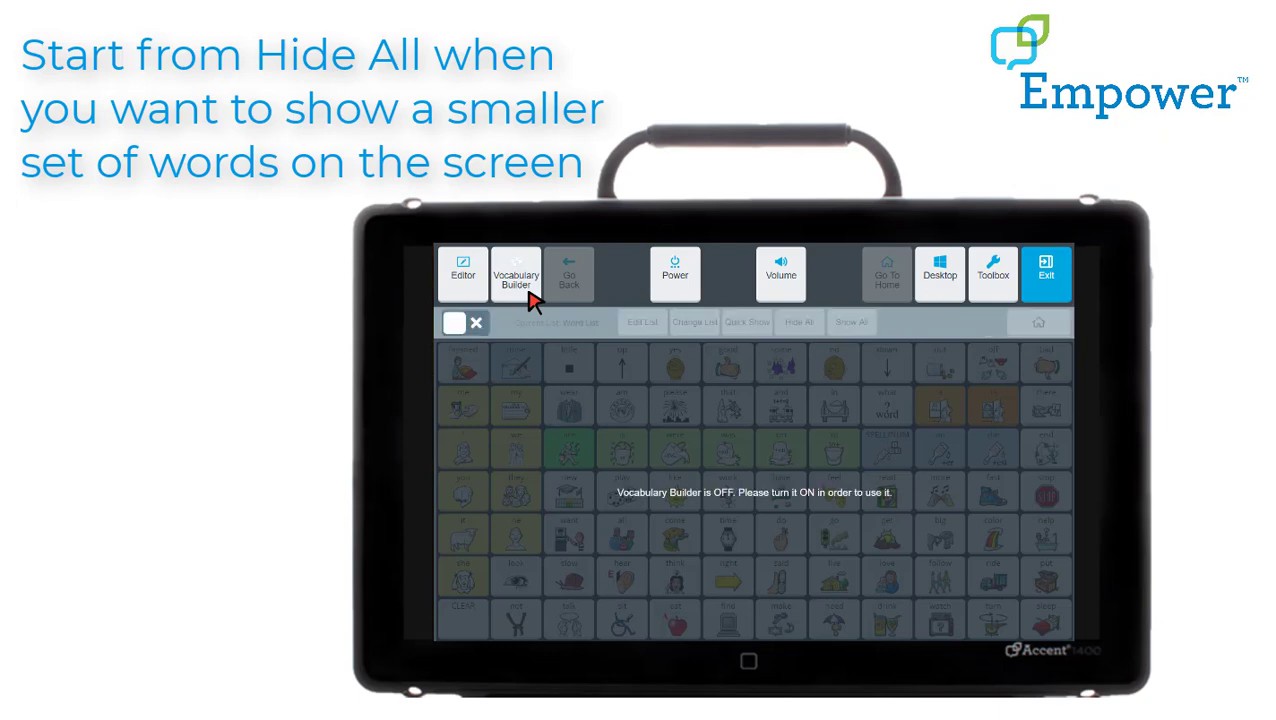
click(456, 326)
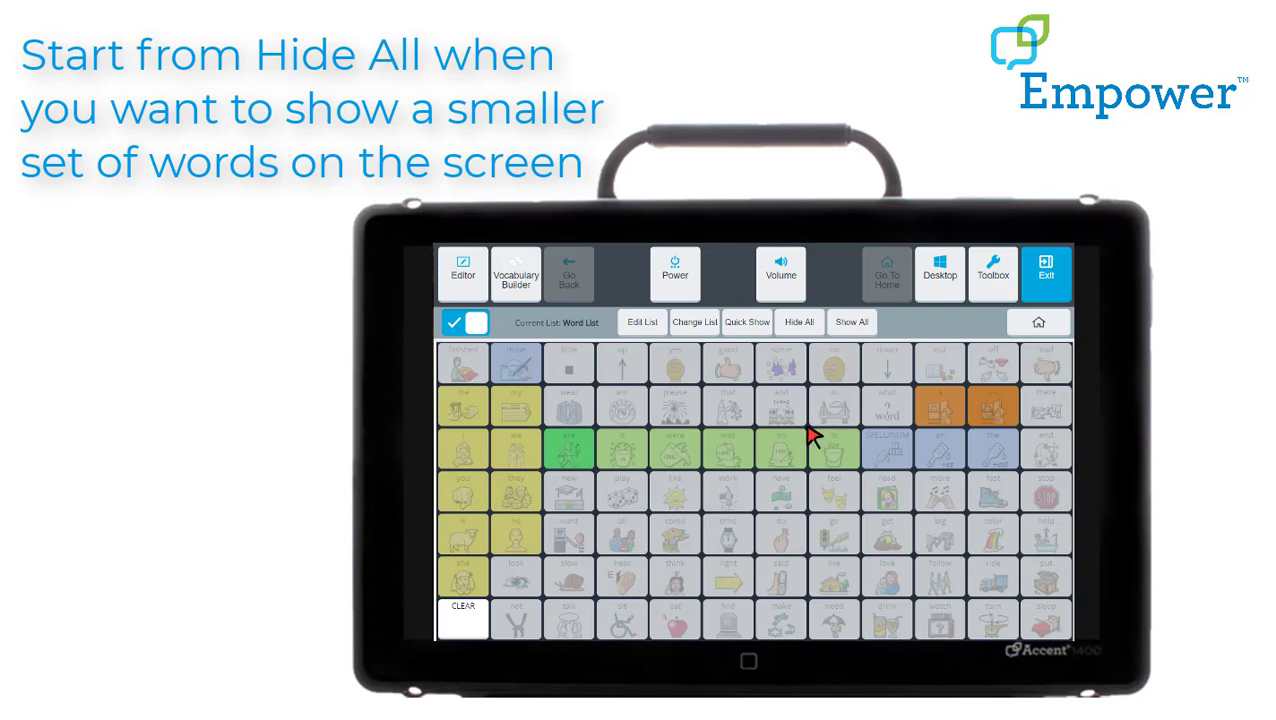
Step: Enter 'eat,drink' in the Word List's Shown Words field and confirm
click(652, 326)
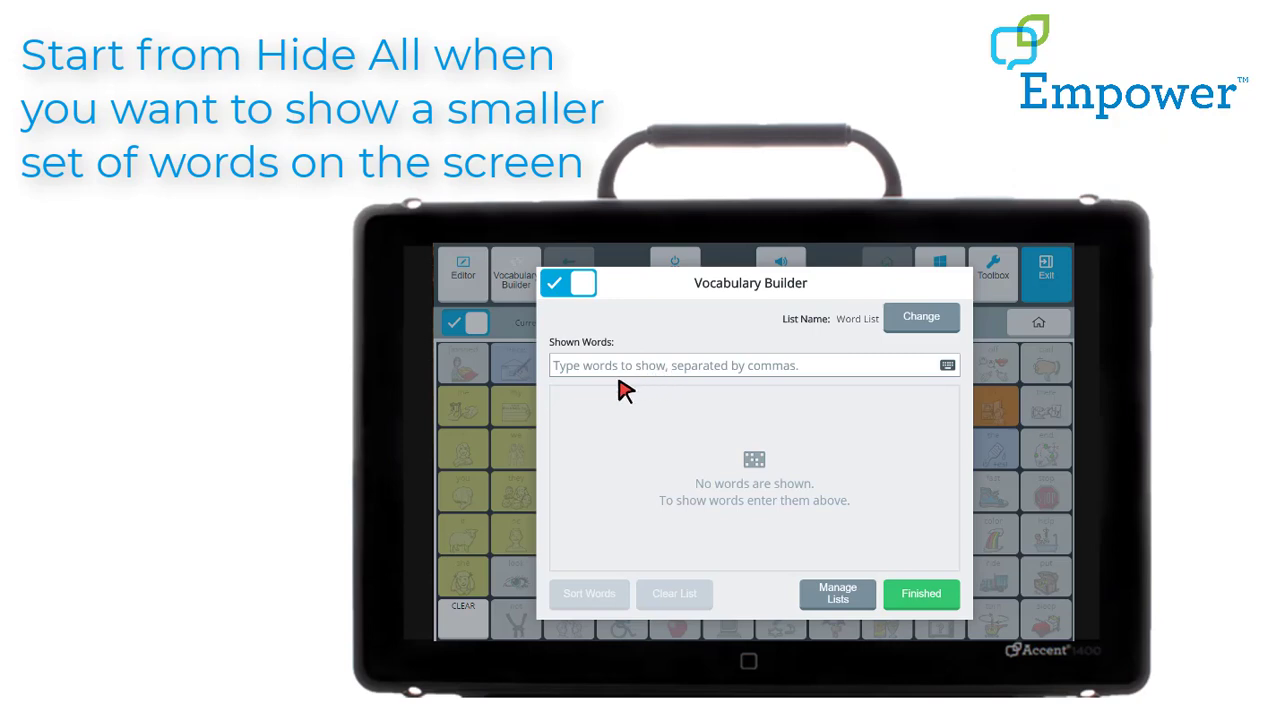
click(712, 372)
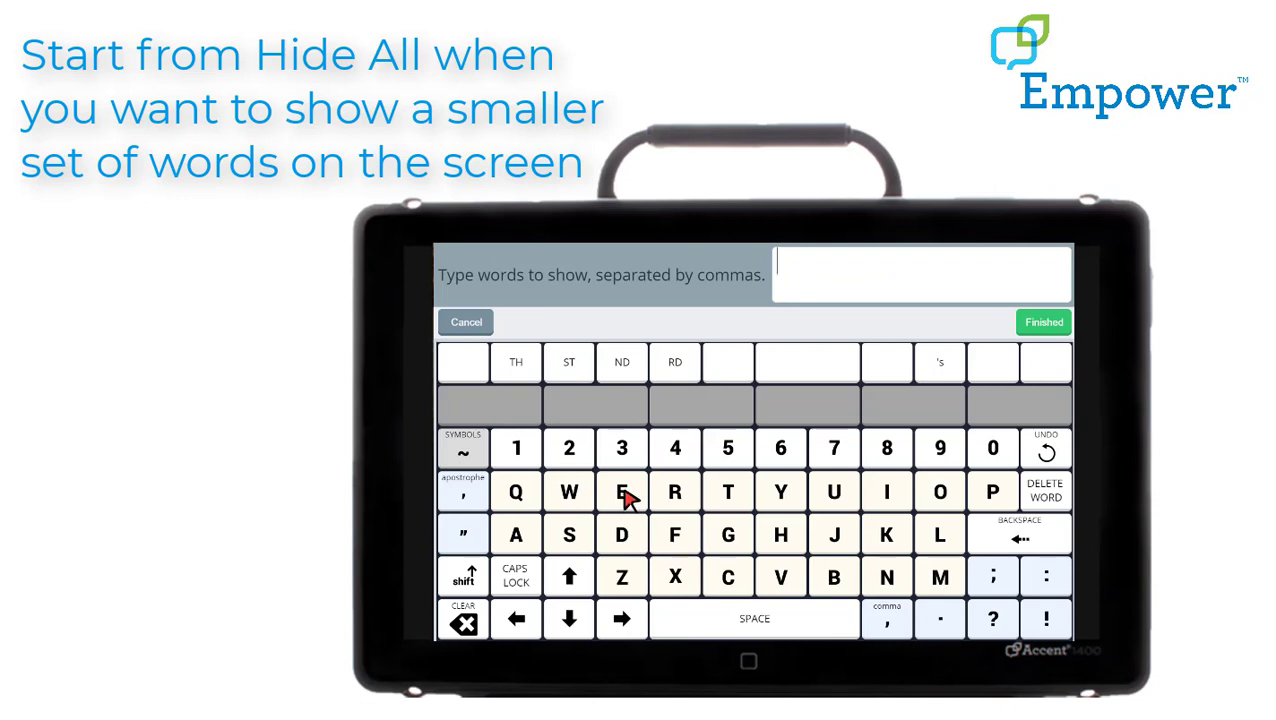
click(624, 494)
click(532, 540)
click(722, 493)
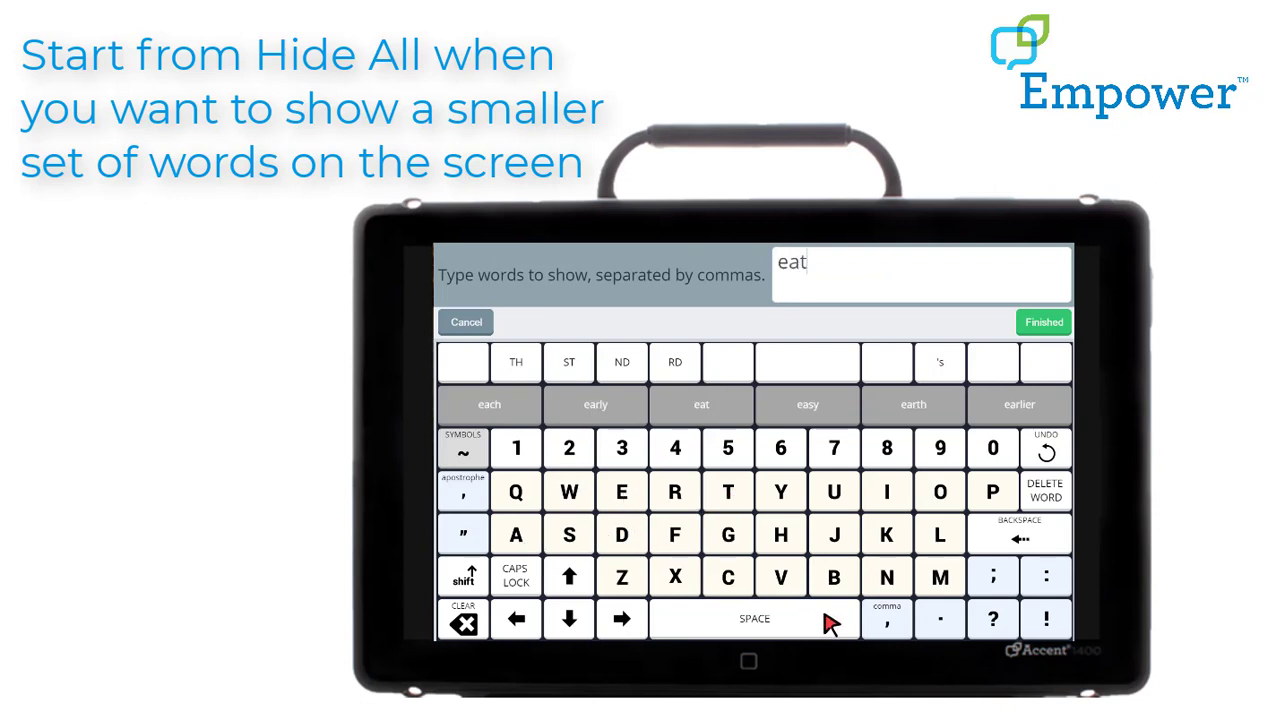
click(889, 626)
click(626, 540)
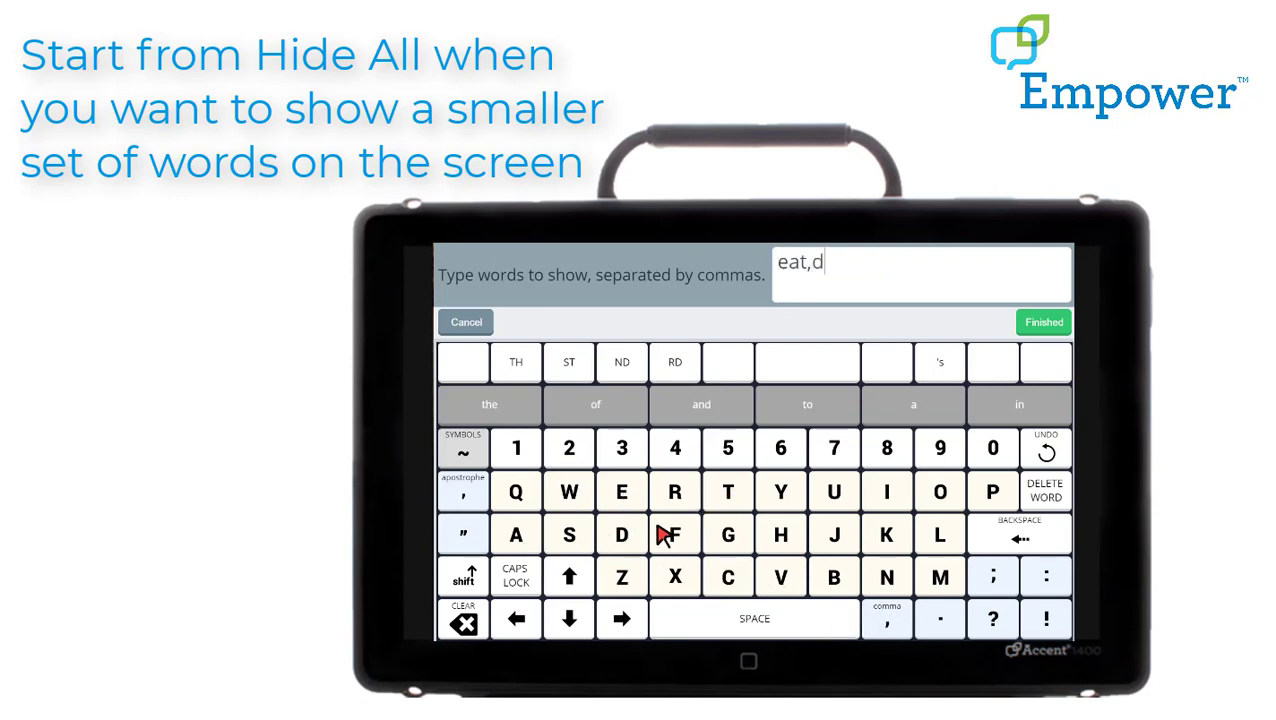
click(675, 492)
click(886, 492)
click(886, 578)
click(886, 536)
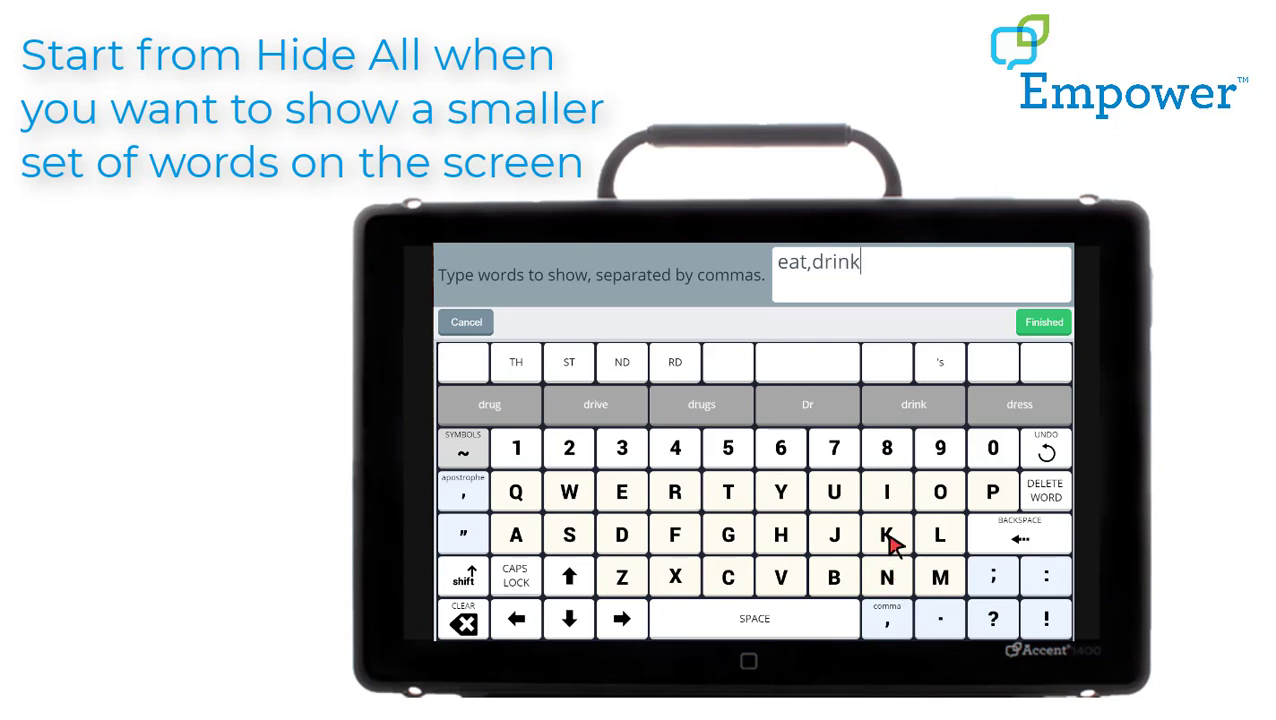
click(1058, 326)
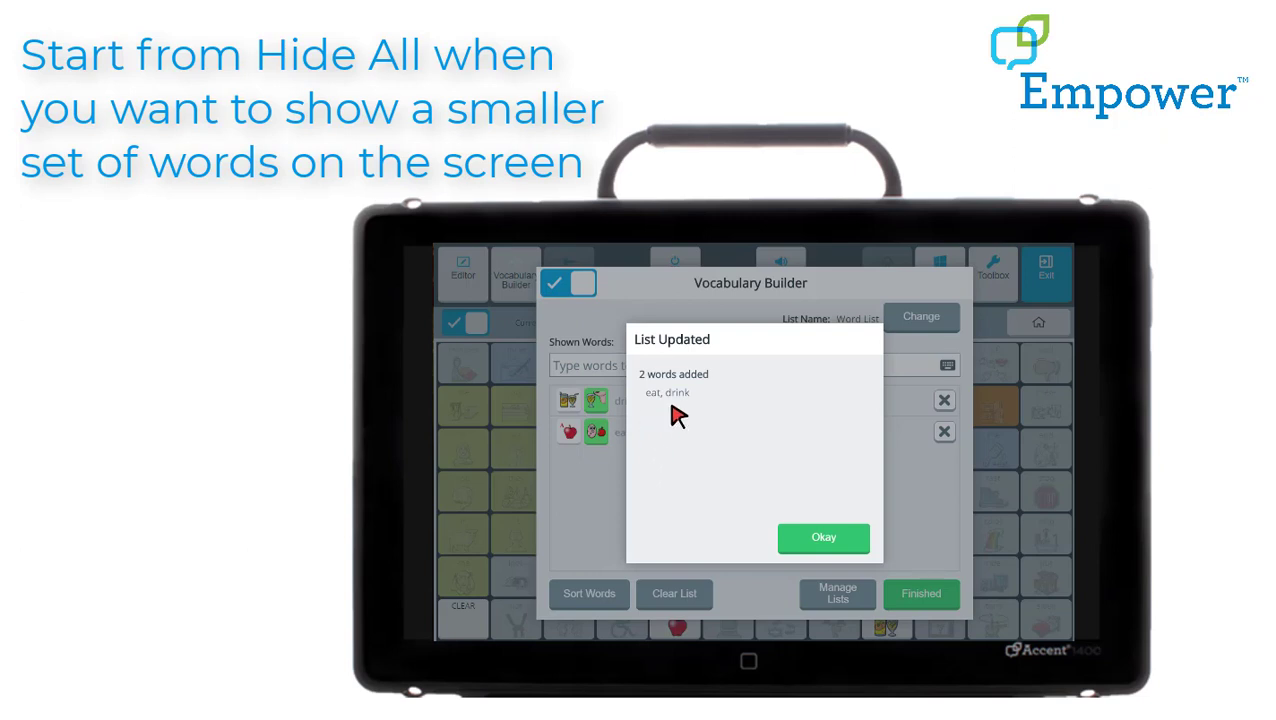
Step: Dismiss List Updated and change the list name from 'Word List' to 'Eat'
click(824, 538)
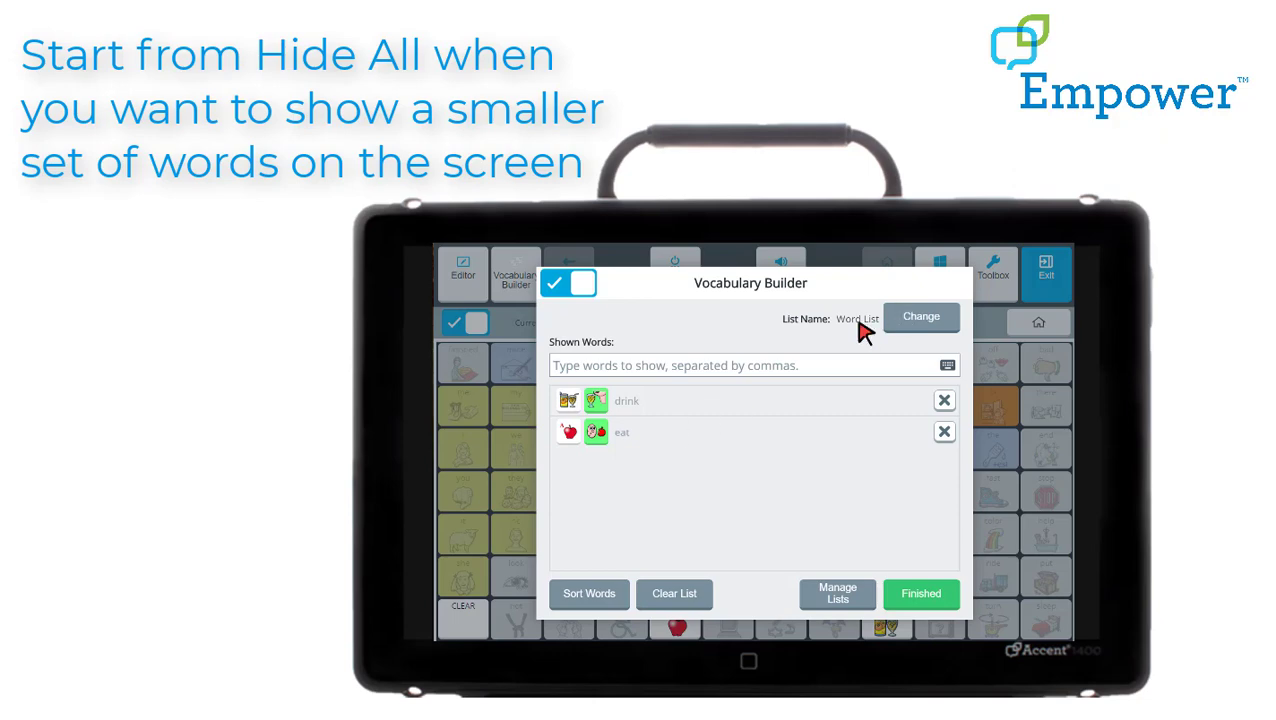
click(912, 322)
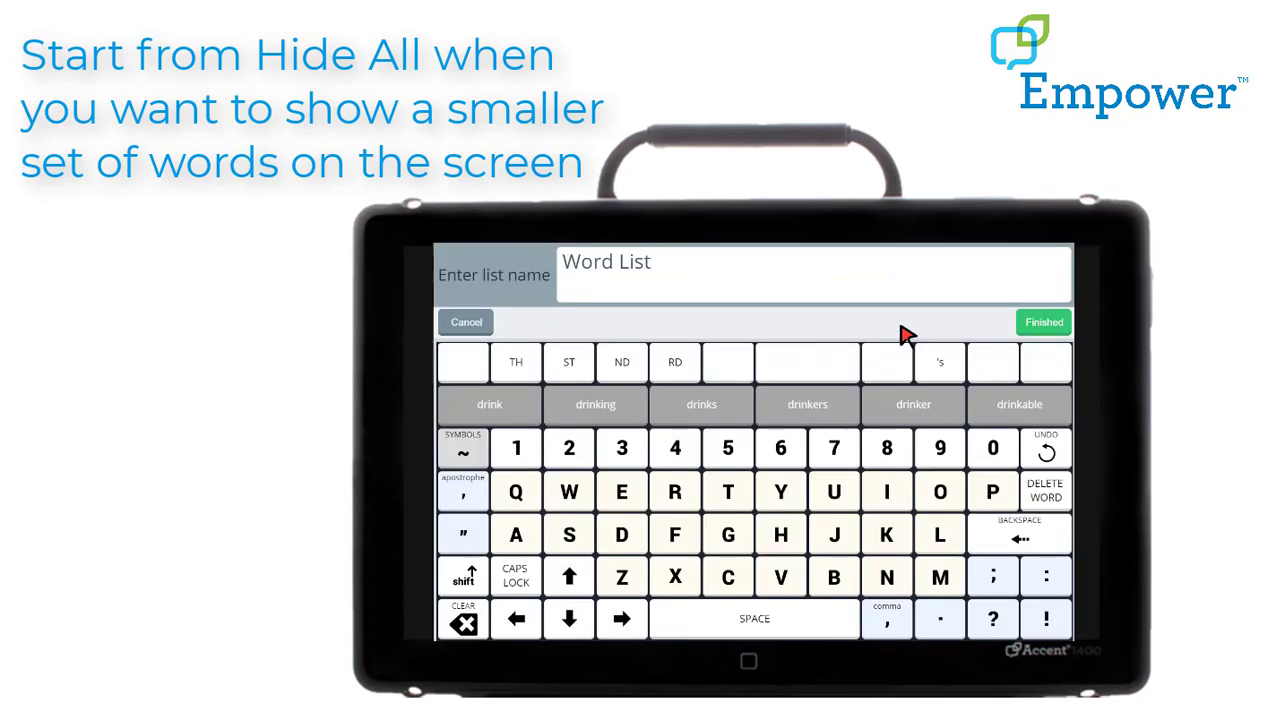
click(462, 615)
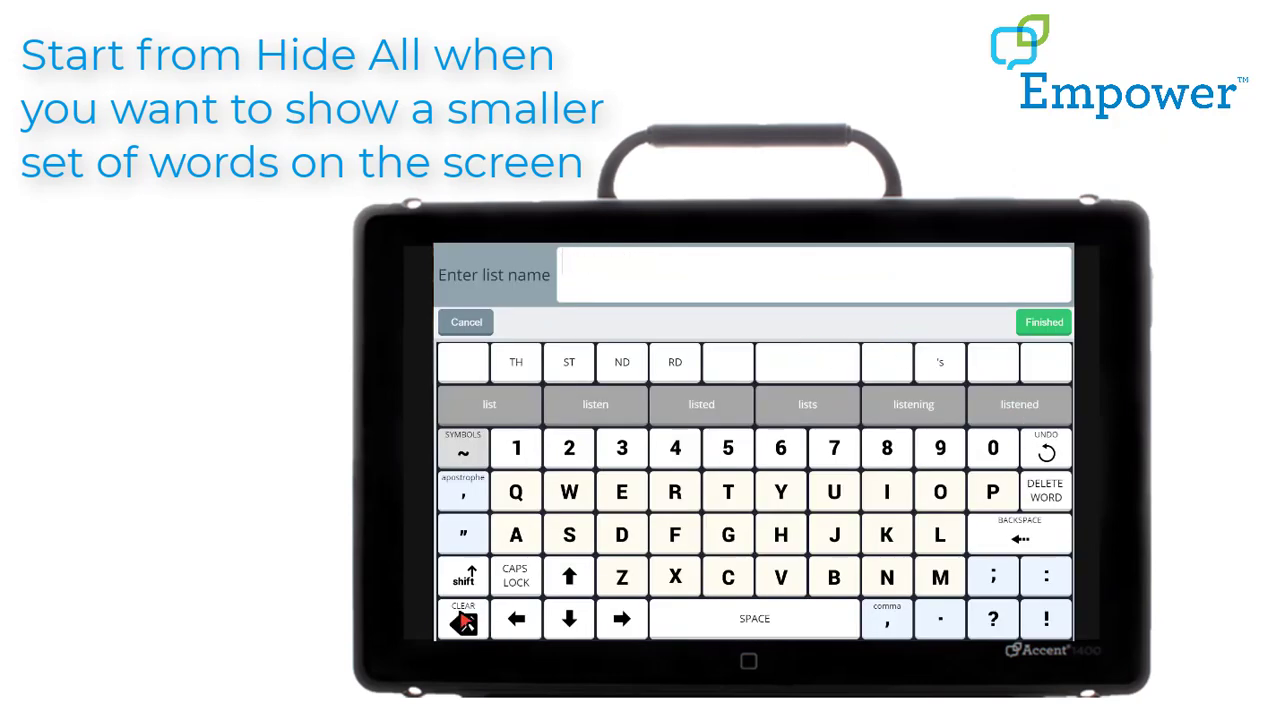
click(470, 584)
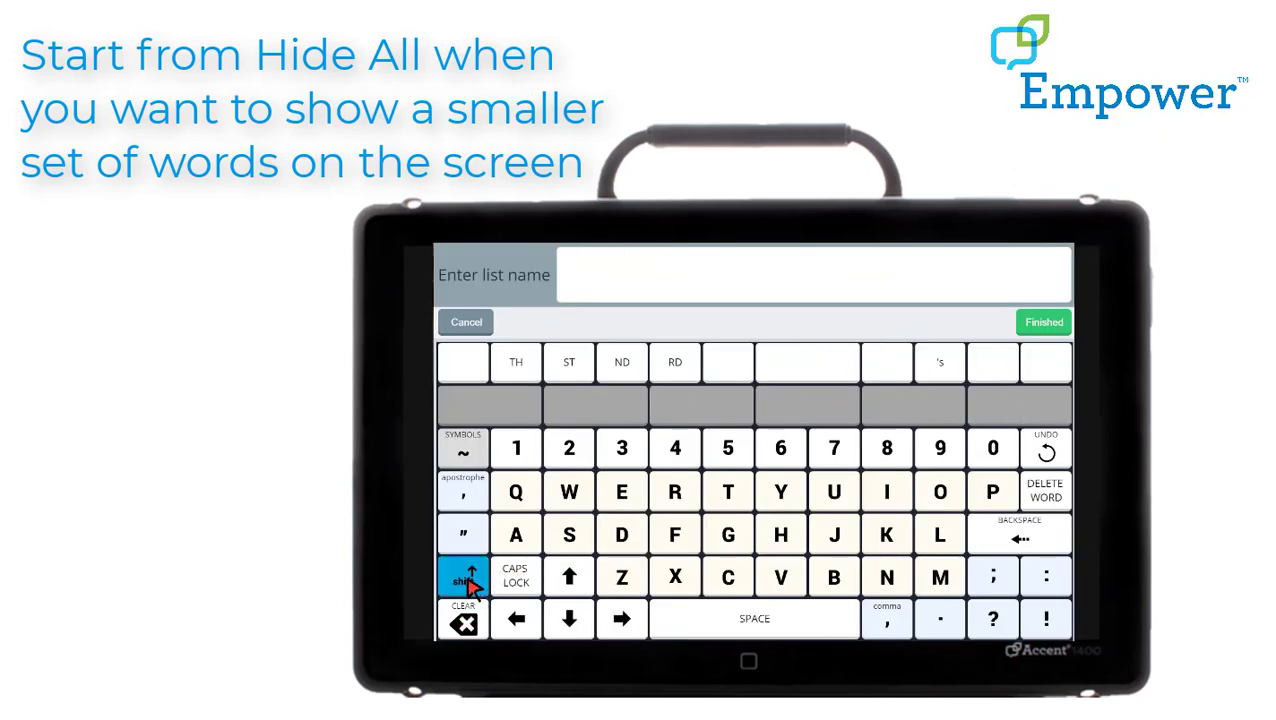
click(621, 491)
click(516, 536)
click(730, 494)
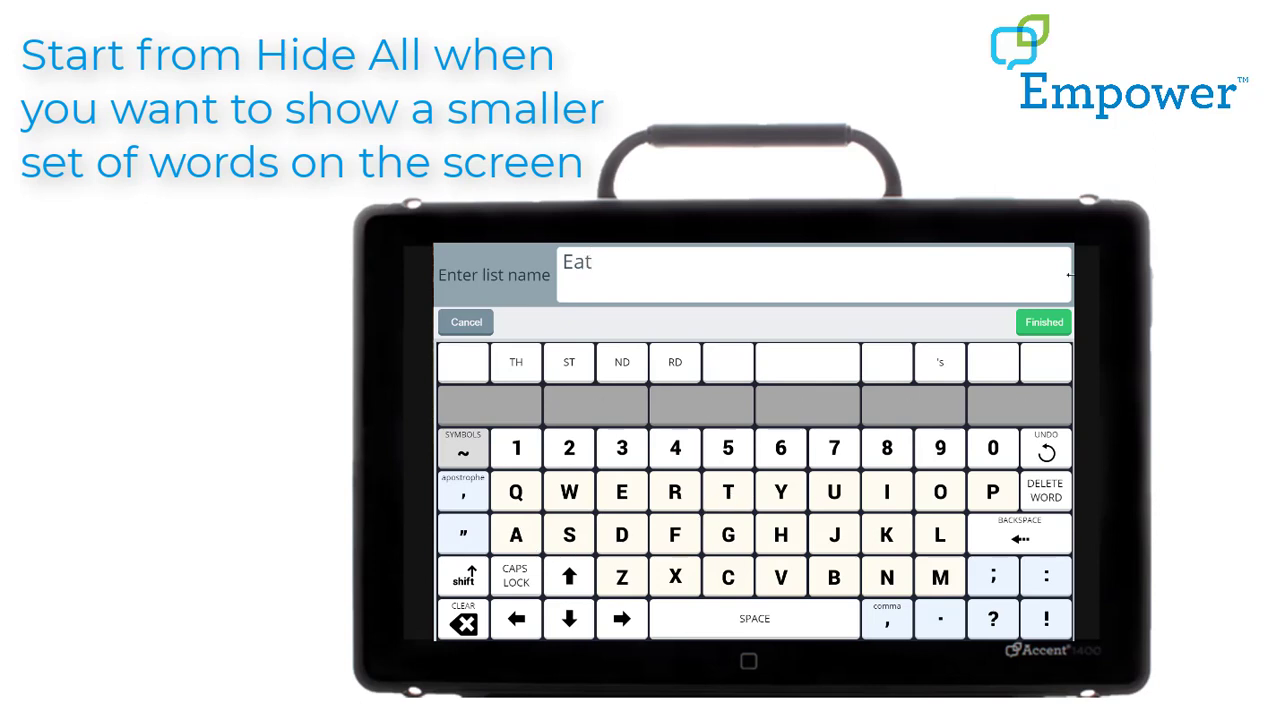
click(1056, 326)
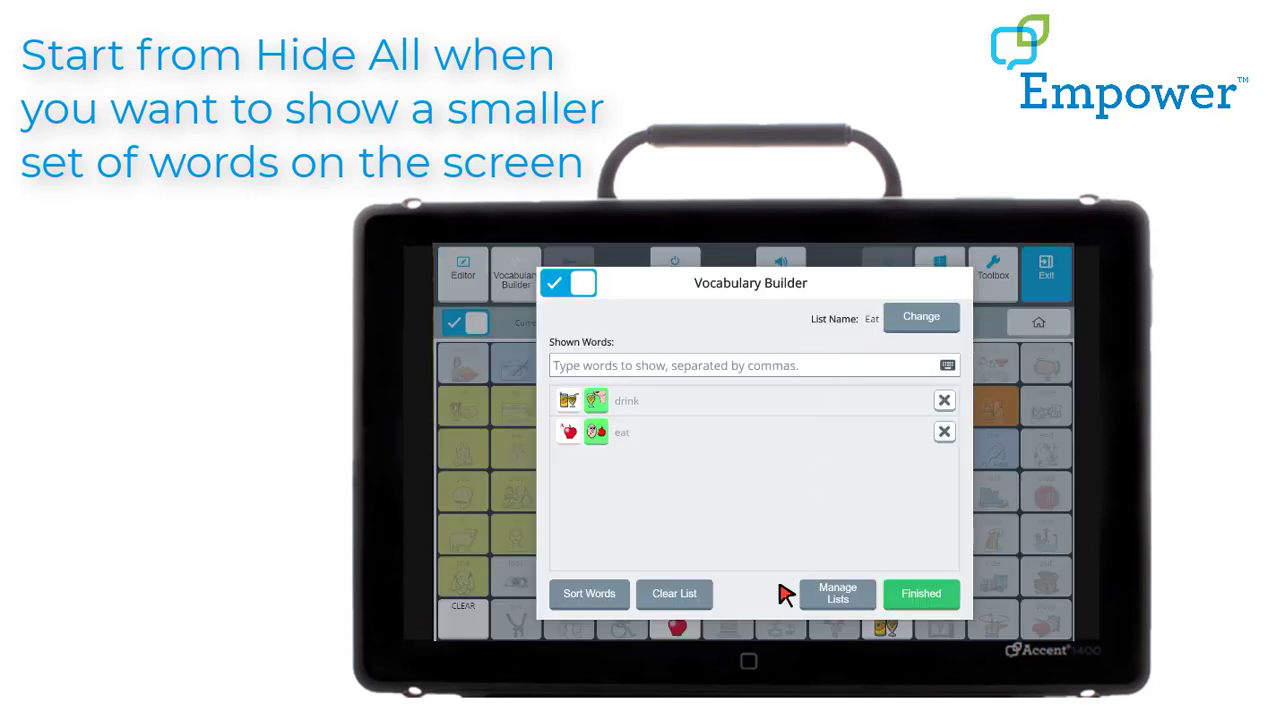
Step: Save the Eat list, compose 'Eat drink' on the user grid, then clear it
click(933, 603)
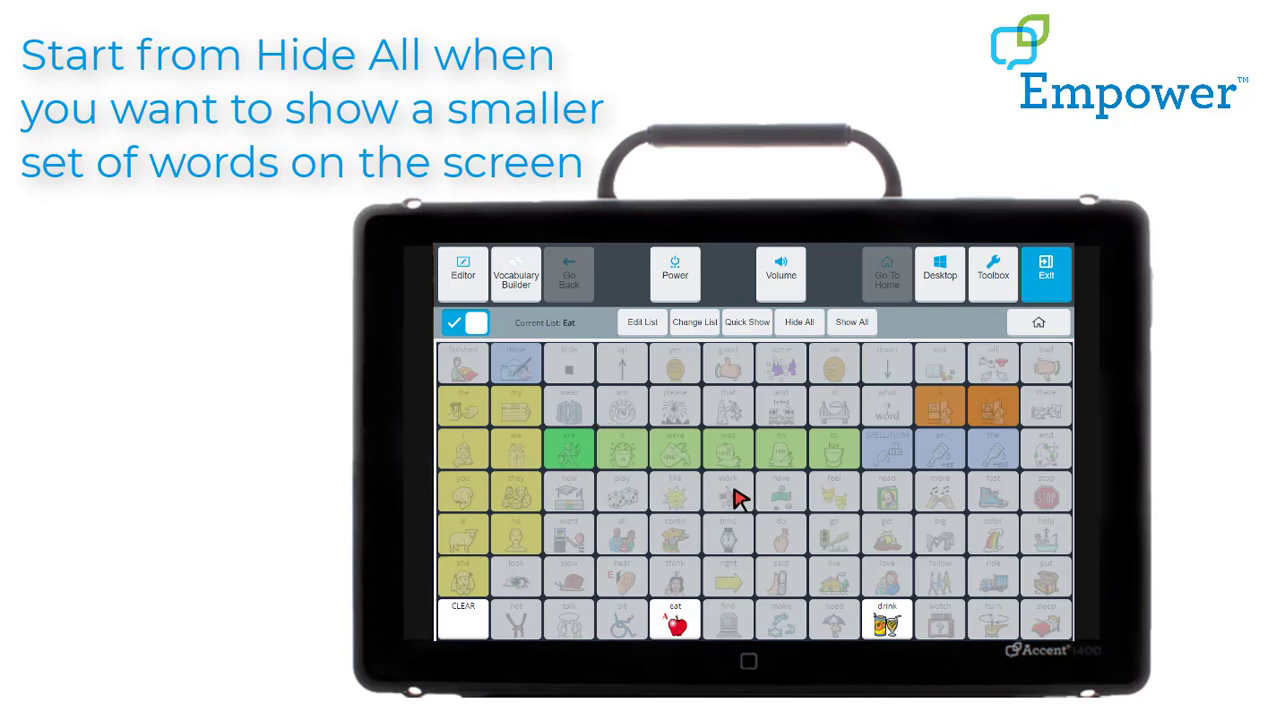
click(1046, 280)
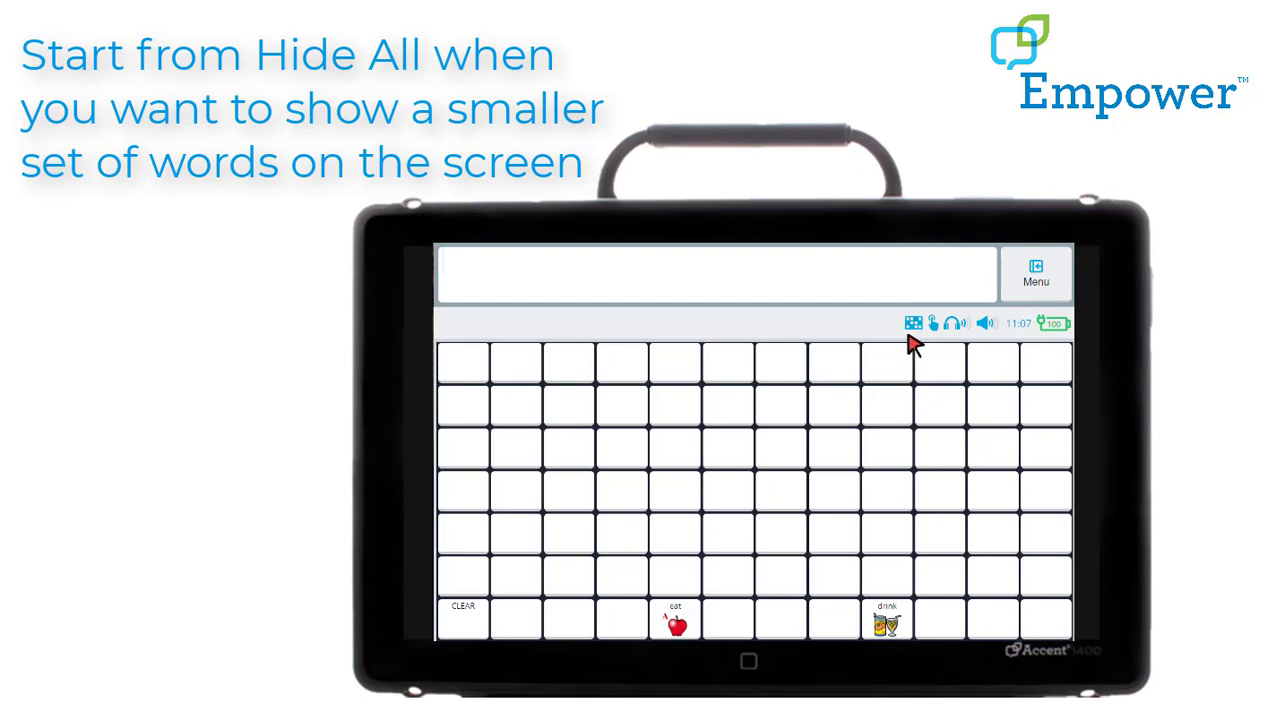
click(676, 622)
click(572, 450)
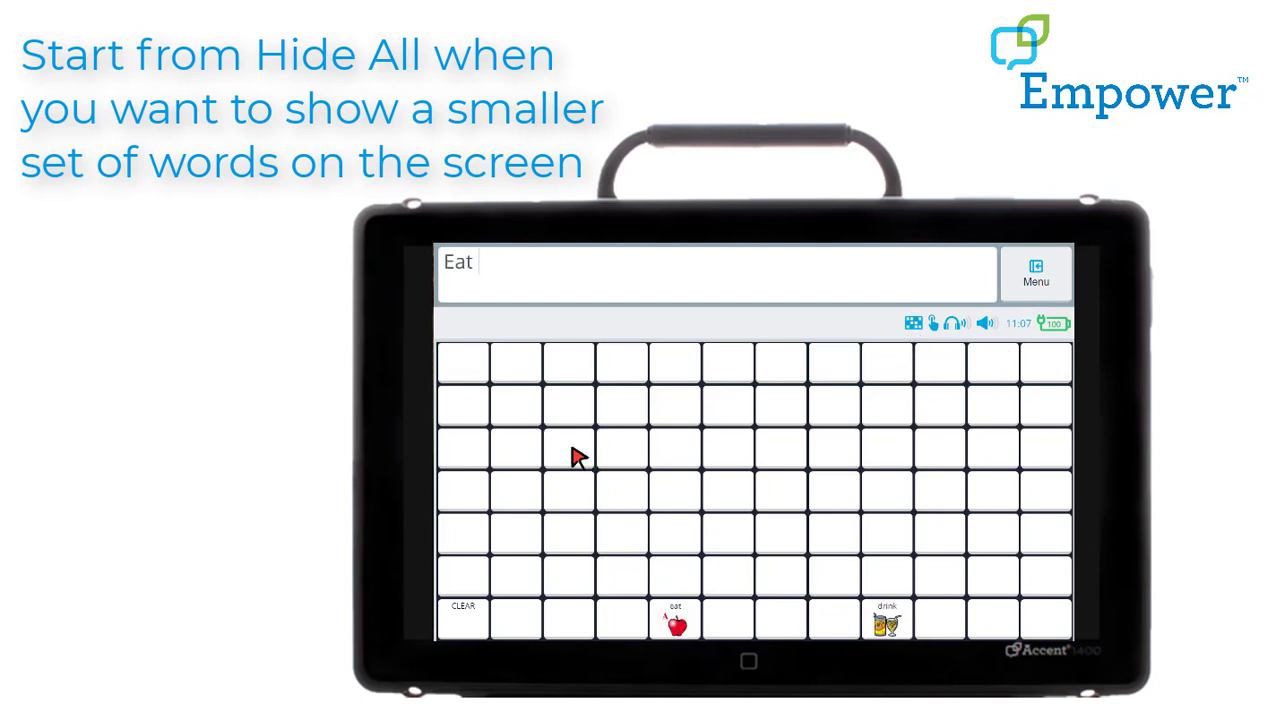
click(889, 621)
click(566, 452)
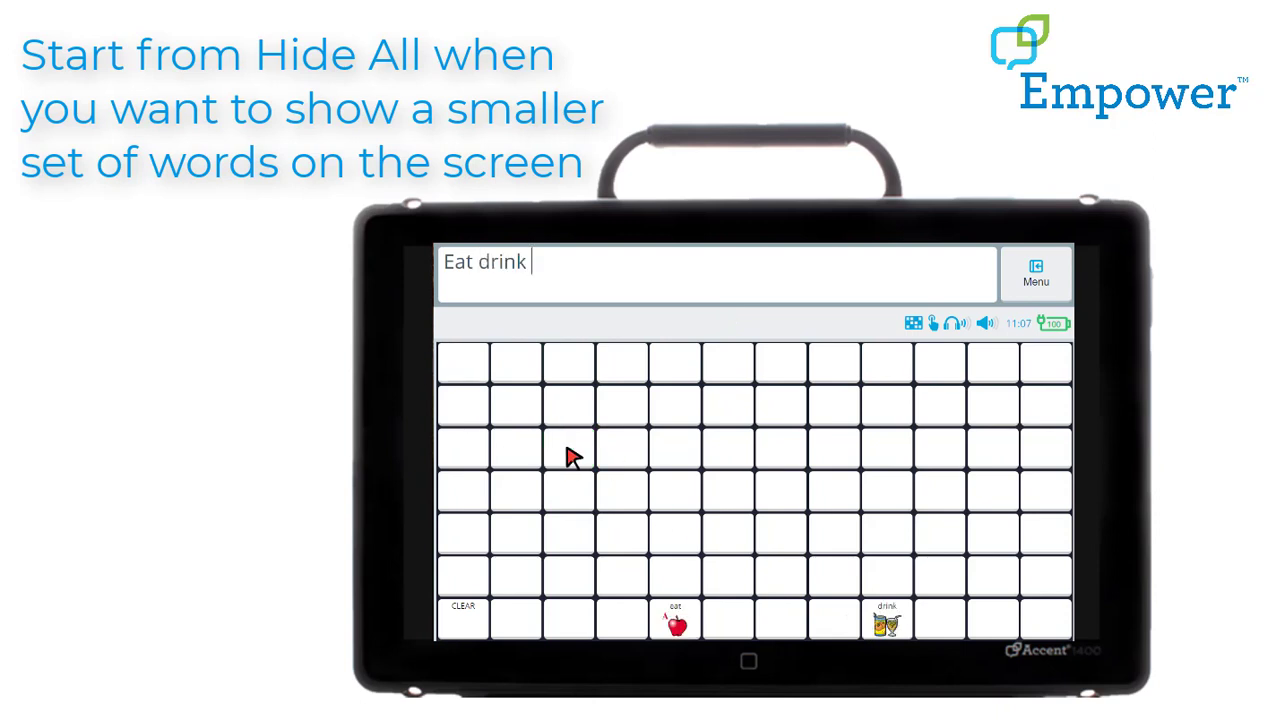
click(480, 608)
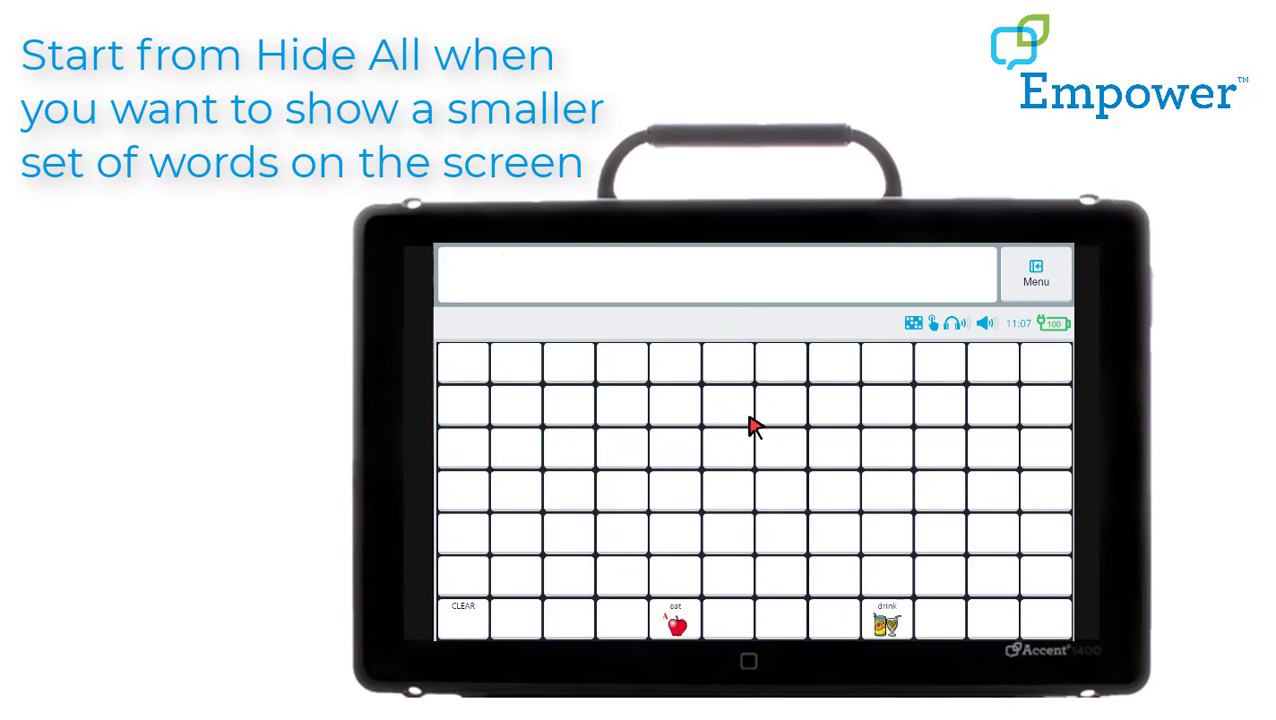
Step: Add 'stop' to the Eat list's shown words and acknowledge List Updated
click(1016, 293)
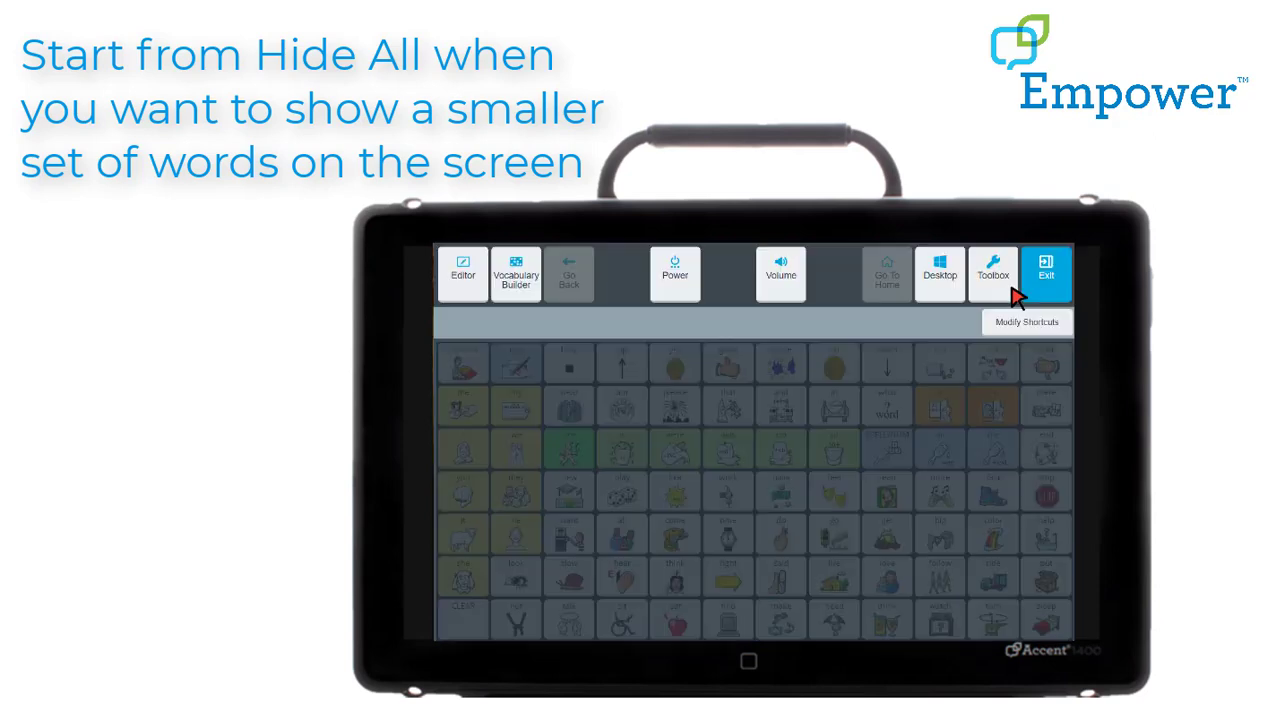
click(533, 296)
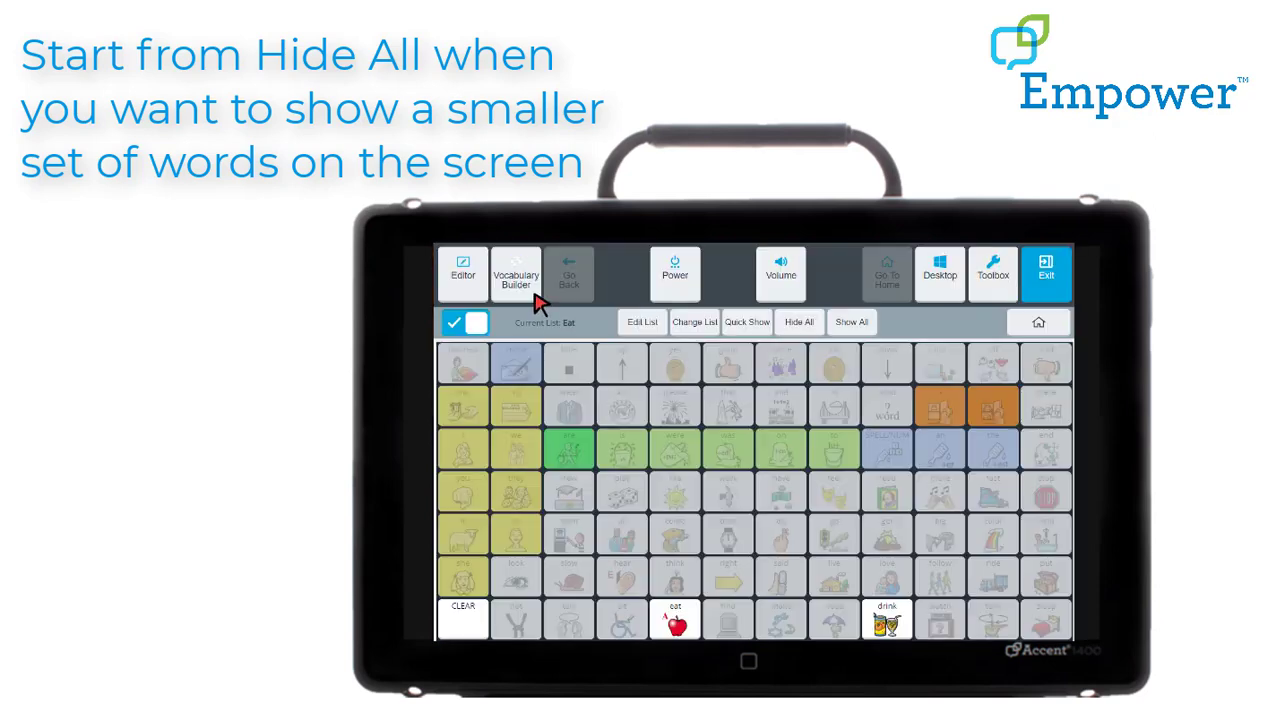
click(660, 326)
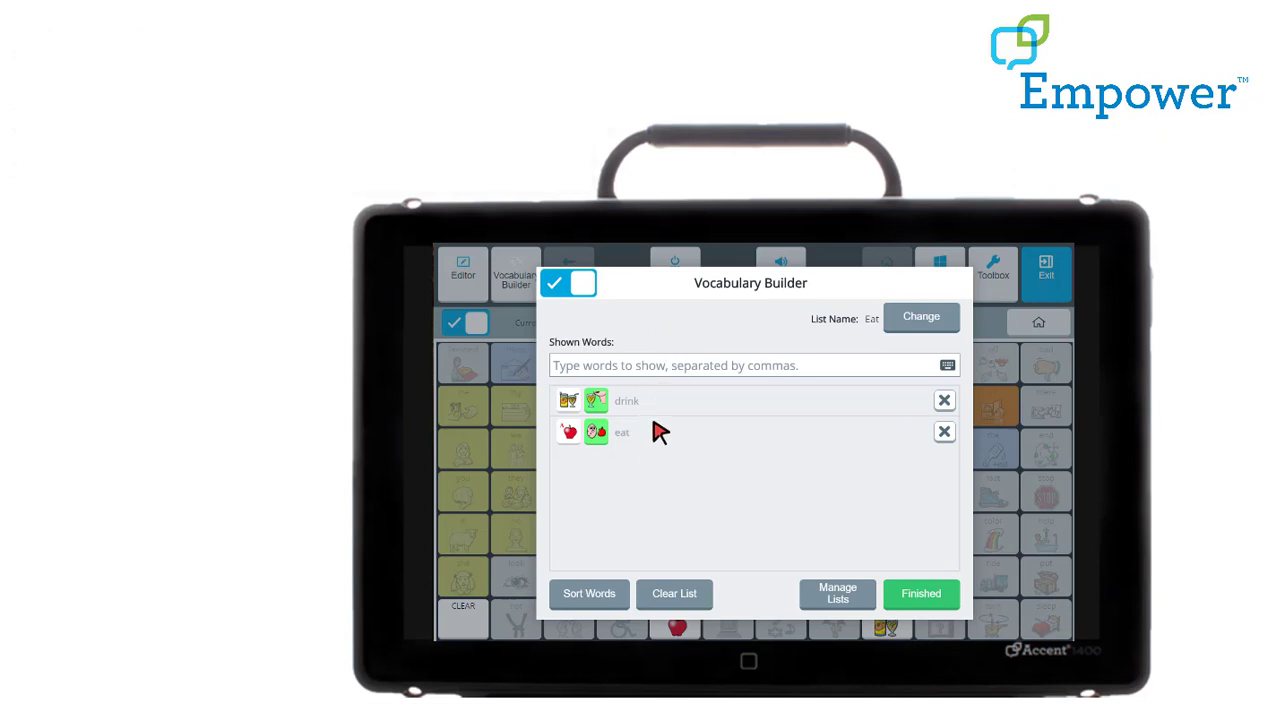
click(668, 372)
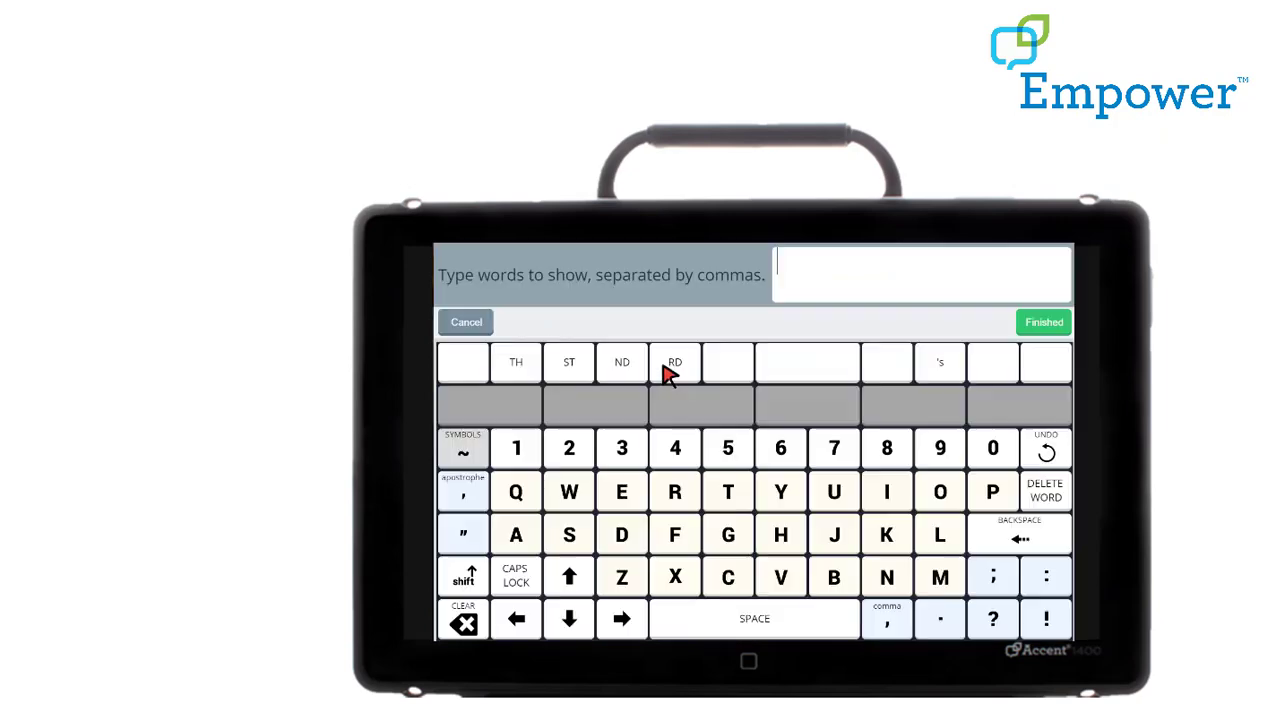
click(578, 537)
click(728, 492)
click(953, 494)
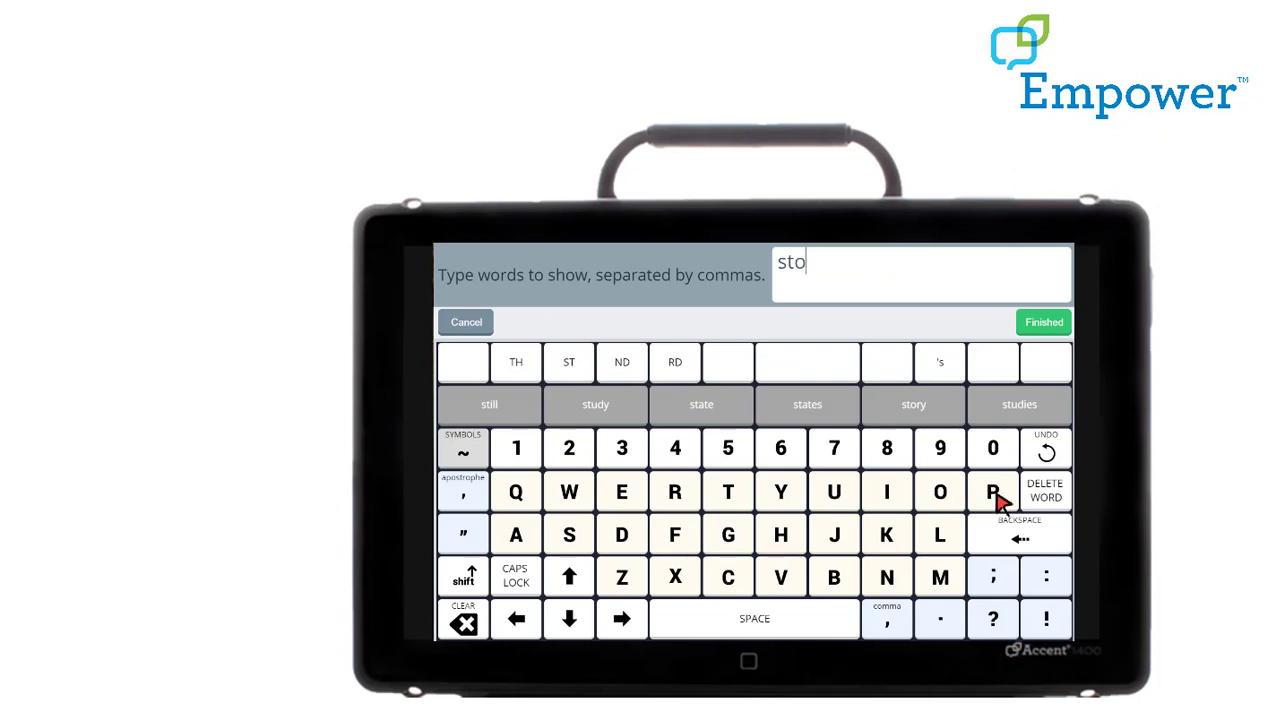
click(996, 492)
click(1060, 322)
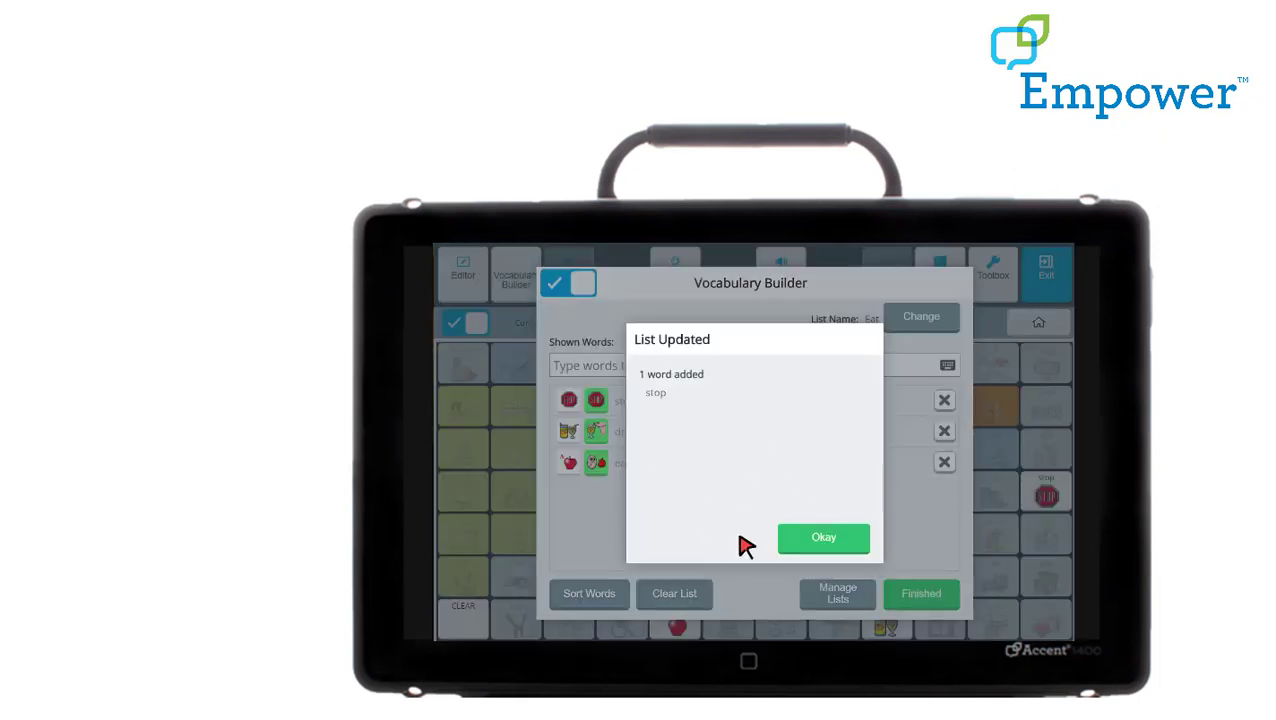
click(824, 540)
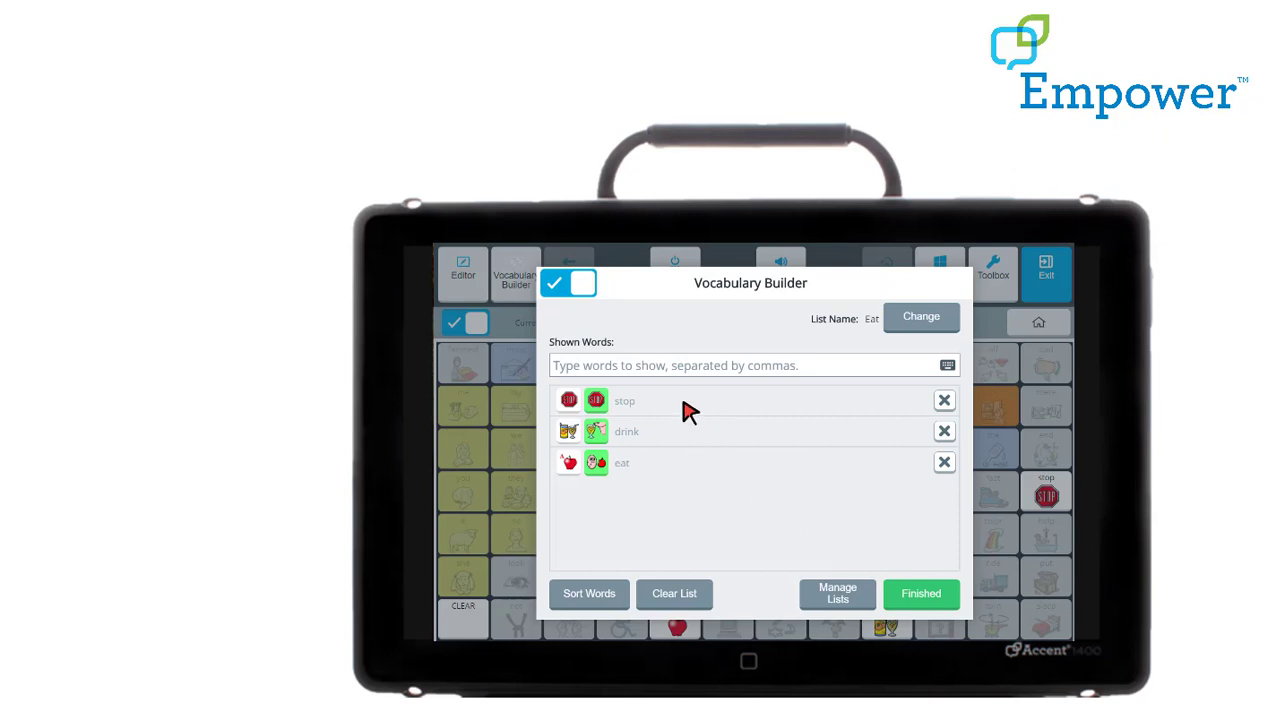
Step: Return to the user grid, say 'Stop' and clear it, then reopen Vocabulary Builder
click(921, 596)
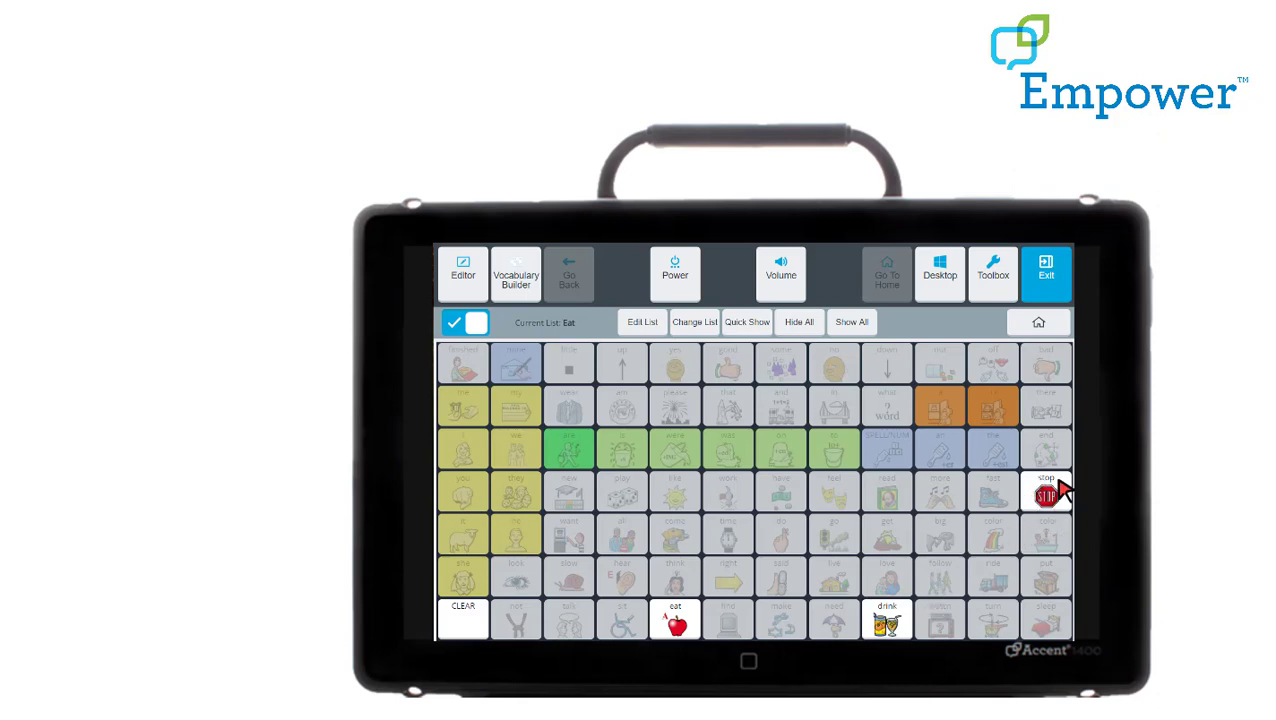
click(1048, 292)
click(1048, 500)
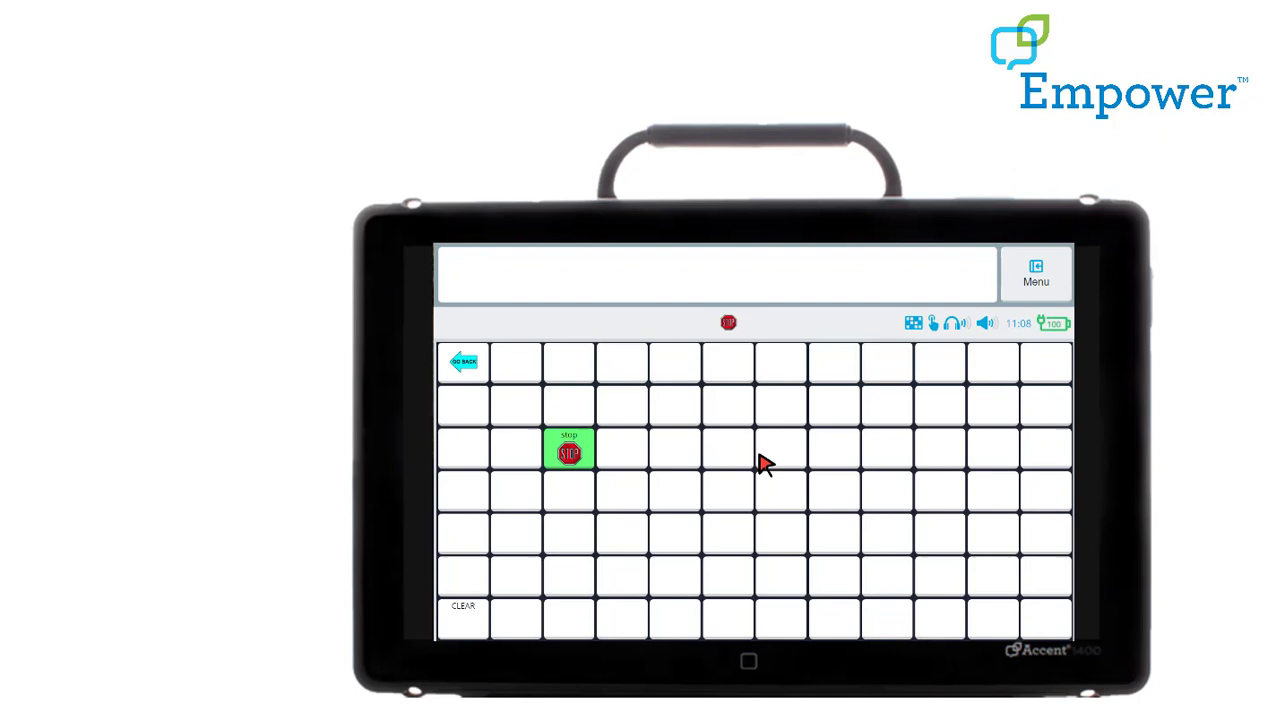
click(576, 453)
click(468, 620)
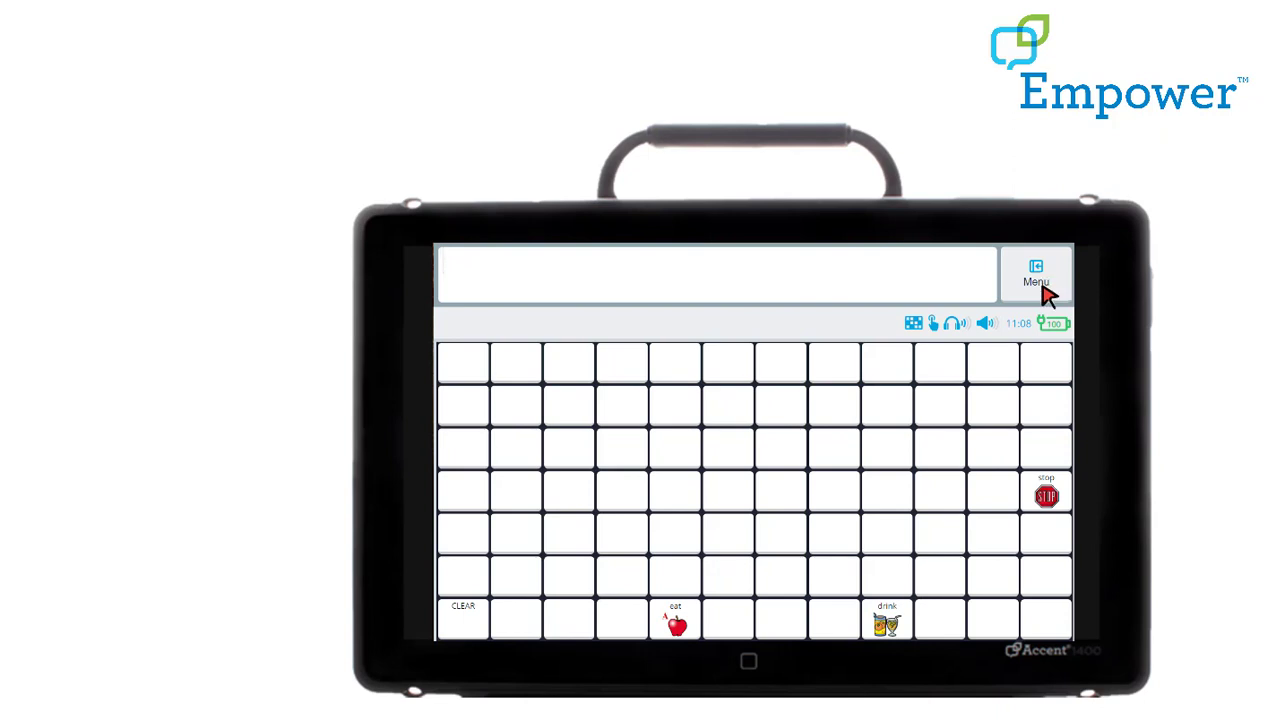
click(1045, 290)
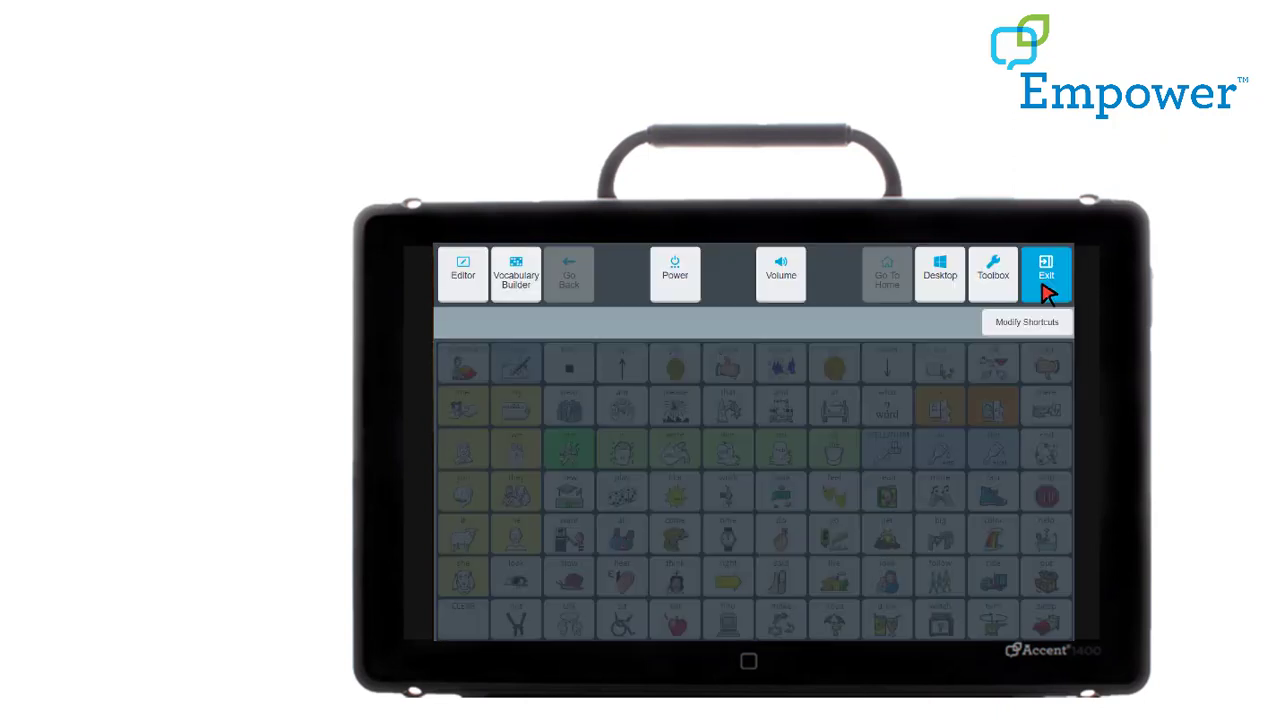
click(530, 290)
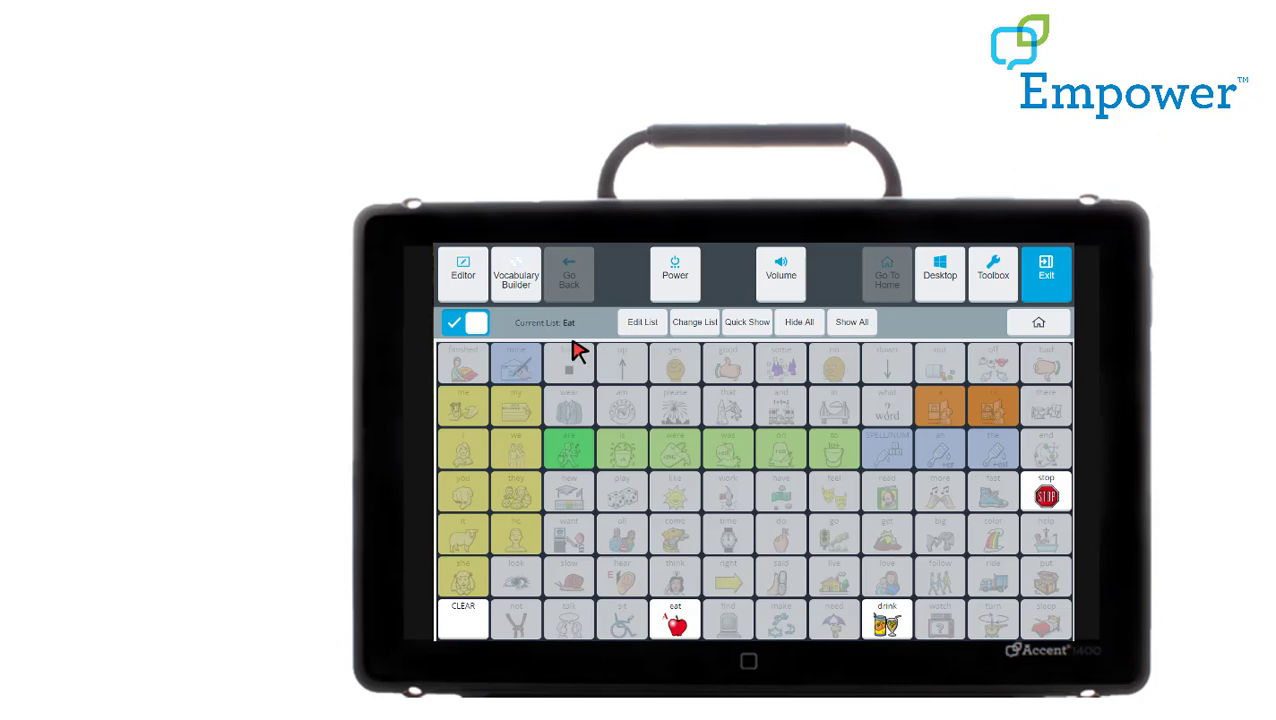
Step: Apply Show All and confirm with Okay to unhide every button on the page
click(852, 325)
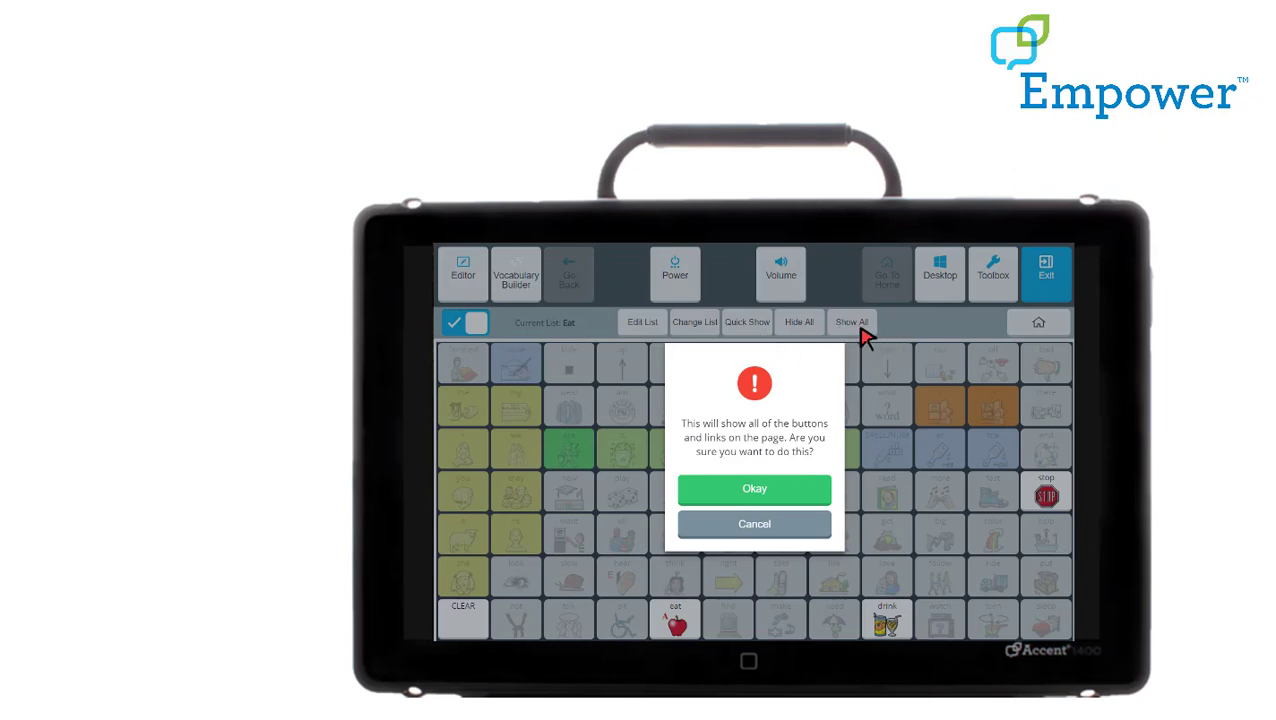
click(811, 490)
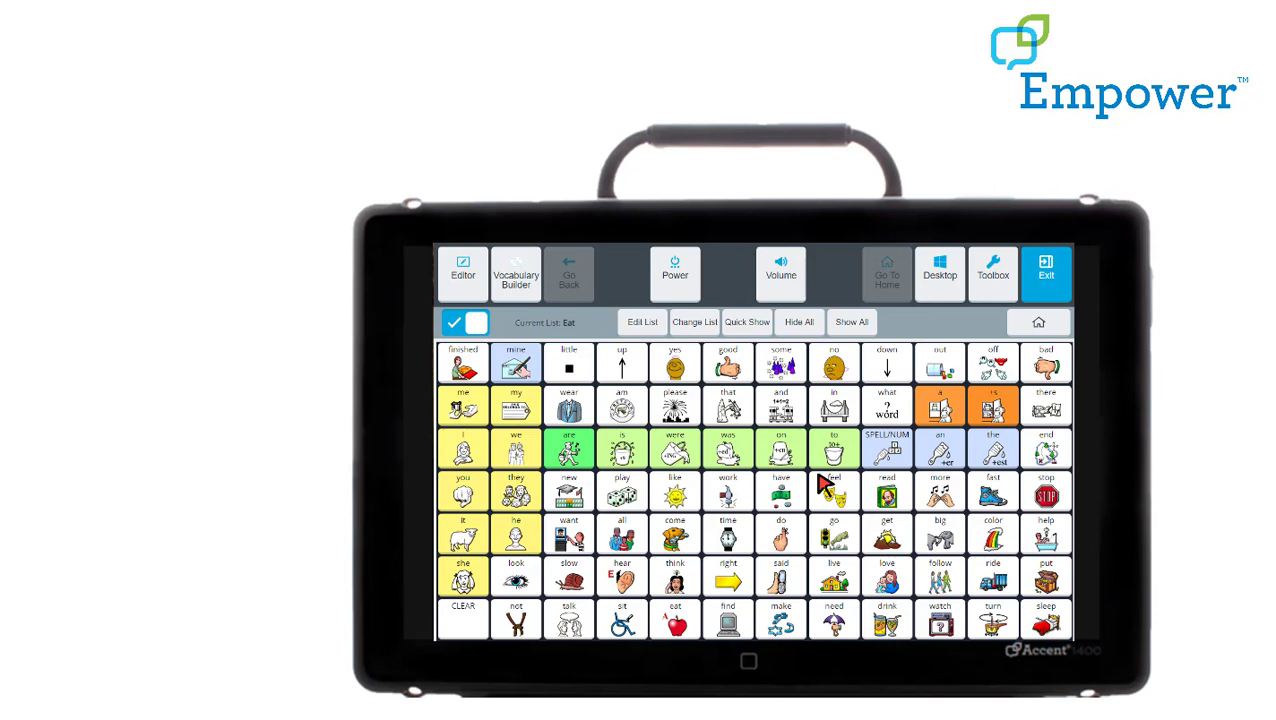
Step: Hide all buttons, then unhide eat and drink plus their cells on each word page
click(800, 325)
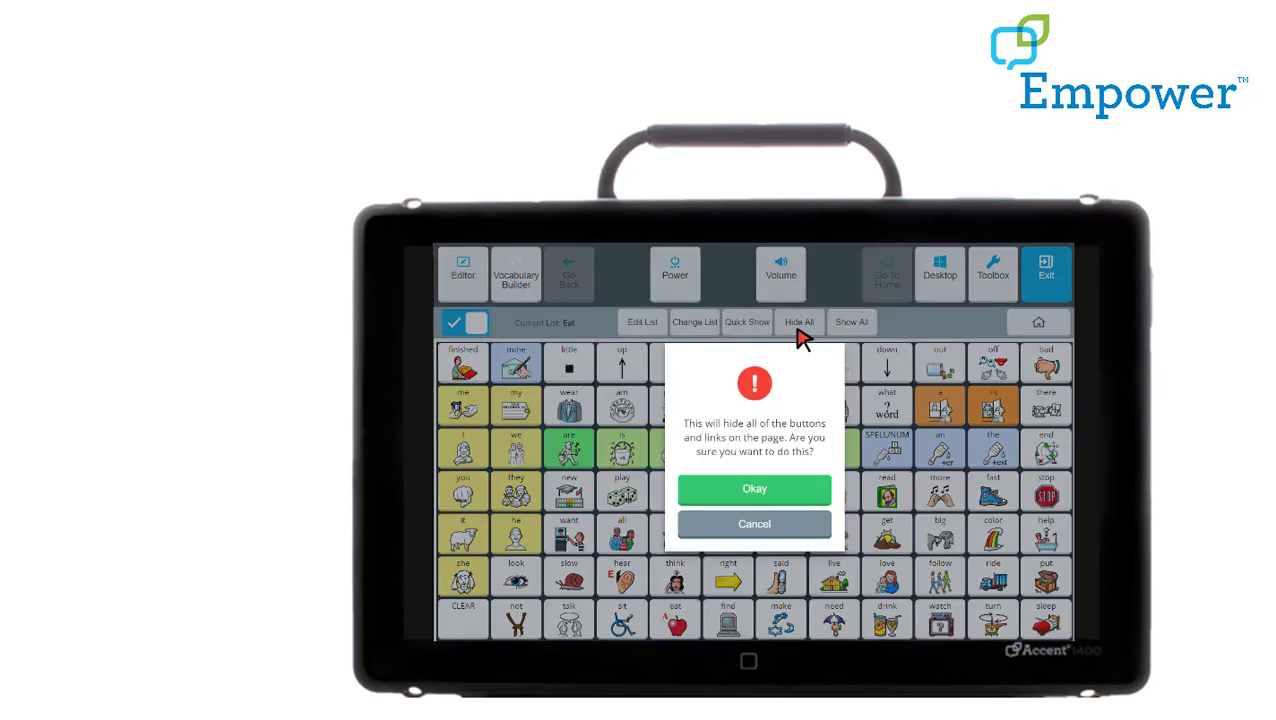
click(803, 495)
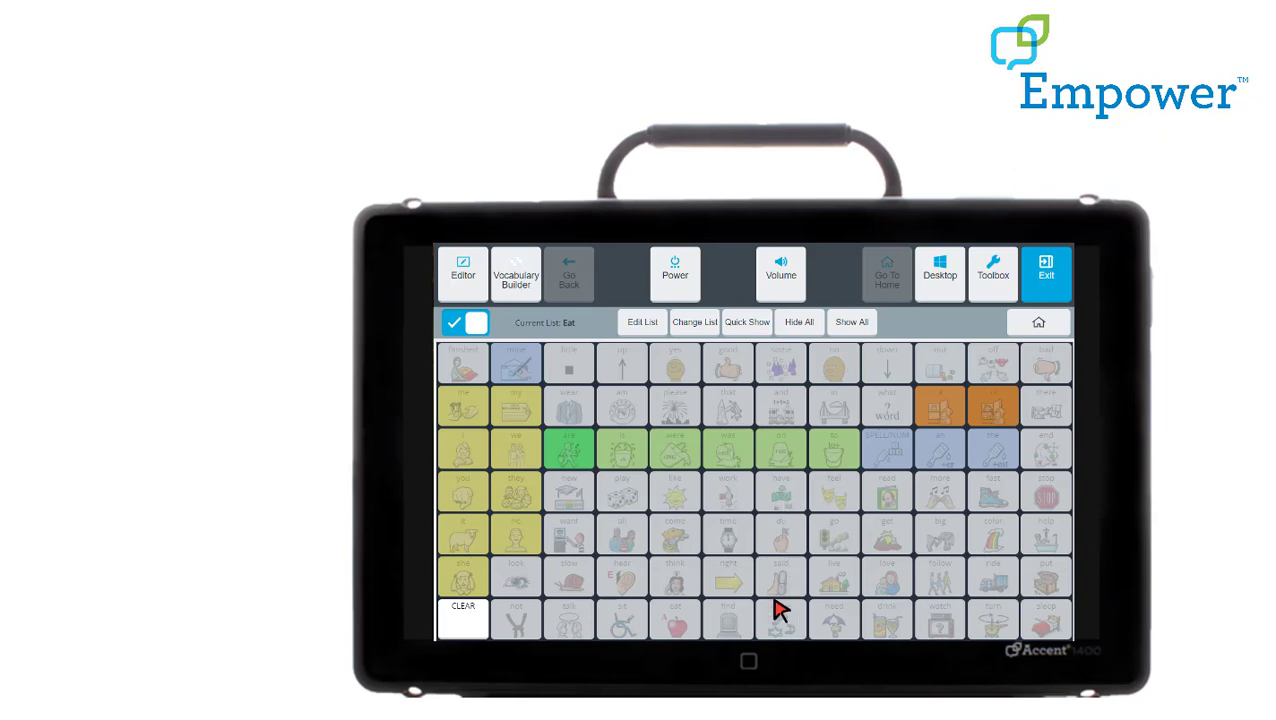
click(685, 630)
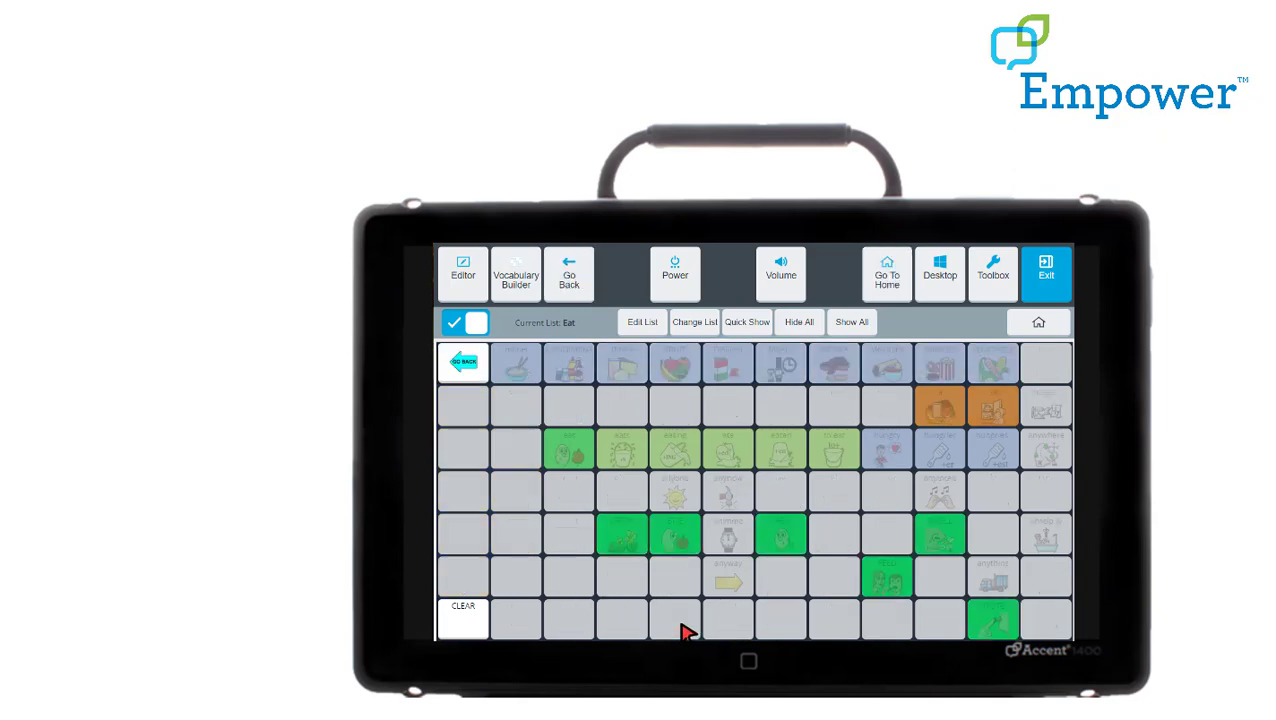
click(578, 458)
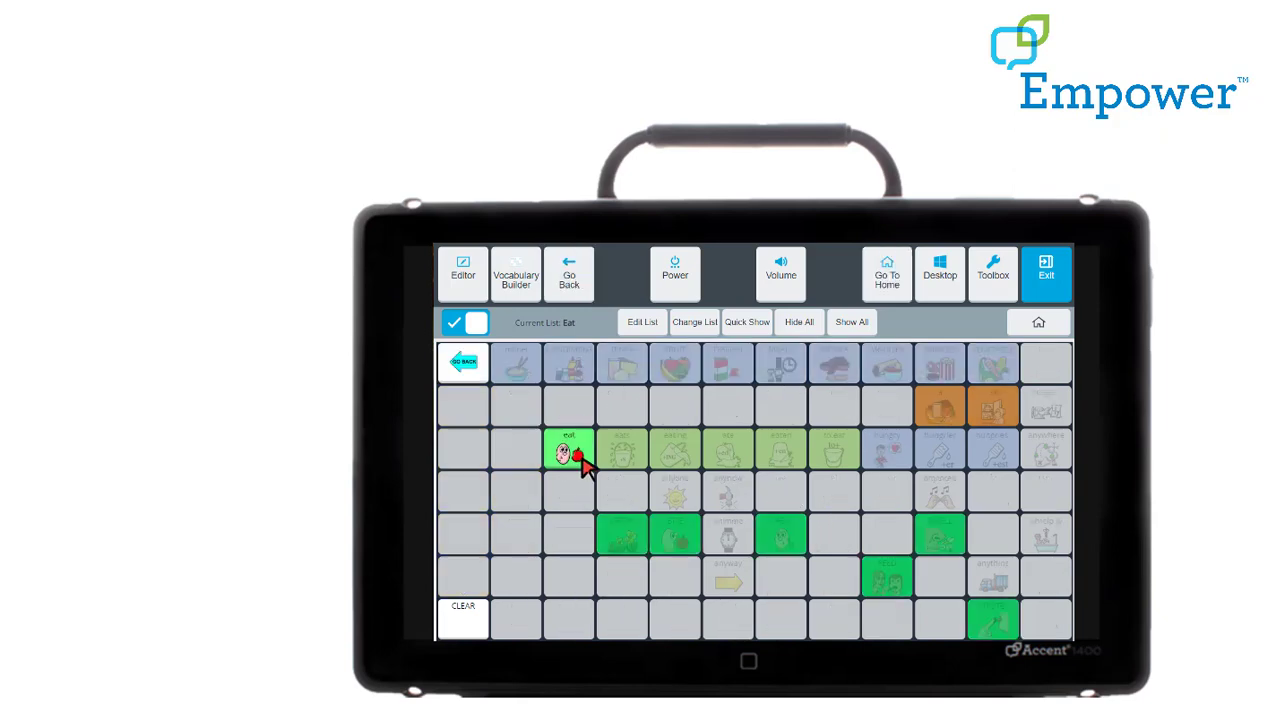
click(465, 372)
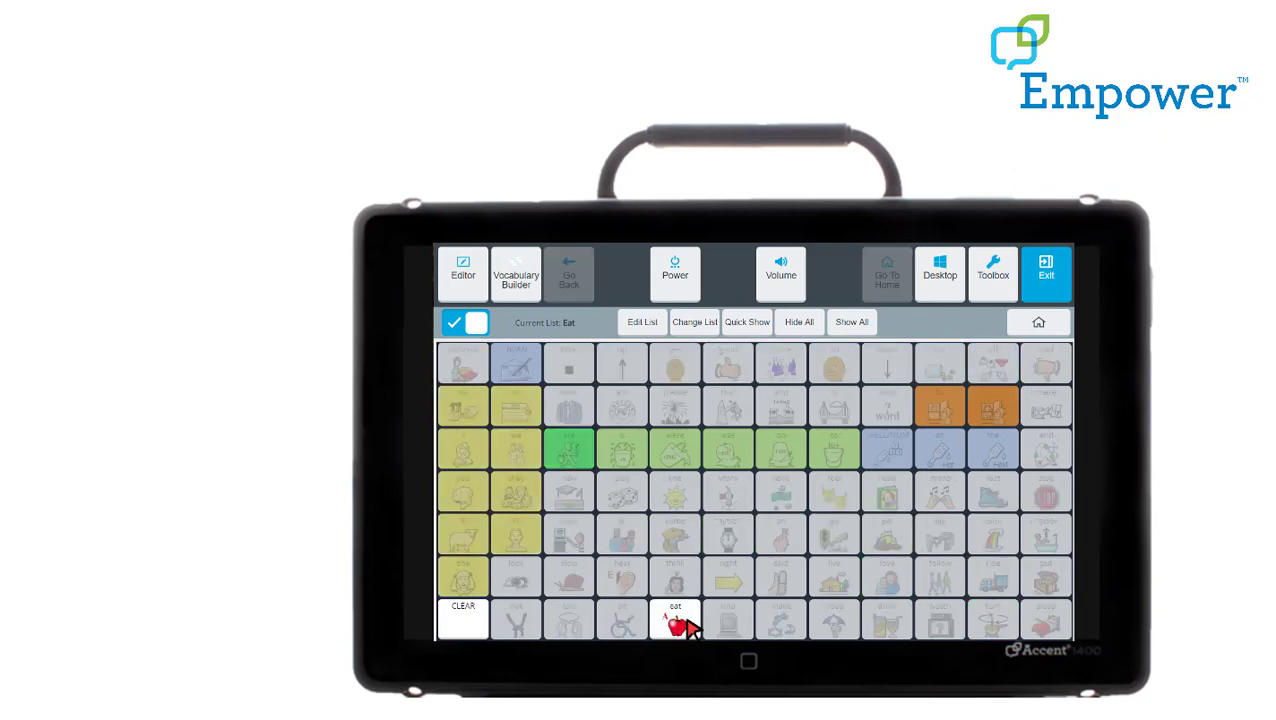
click(894, 634)
click(577, 458)
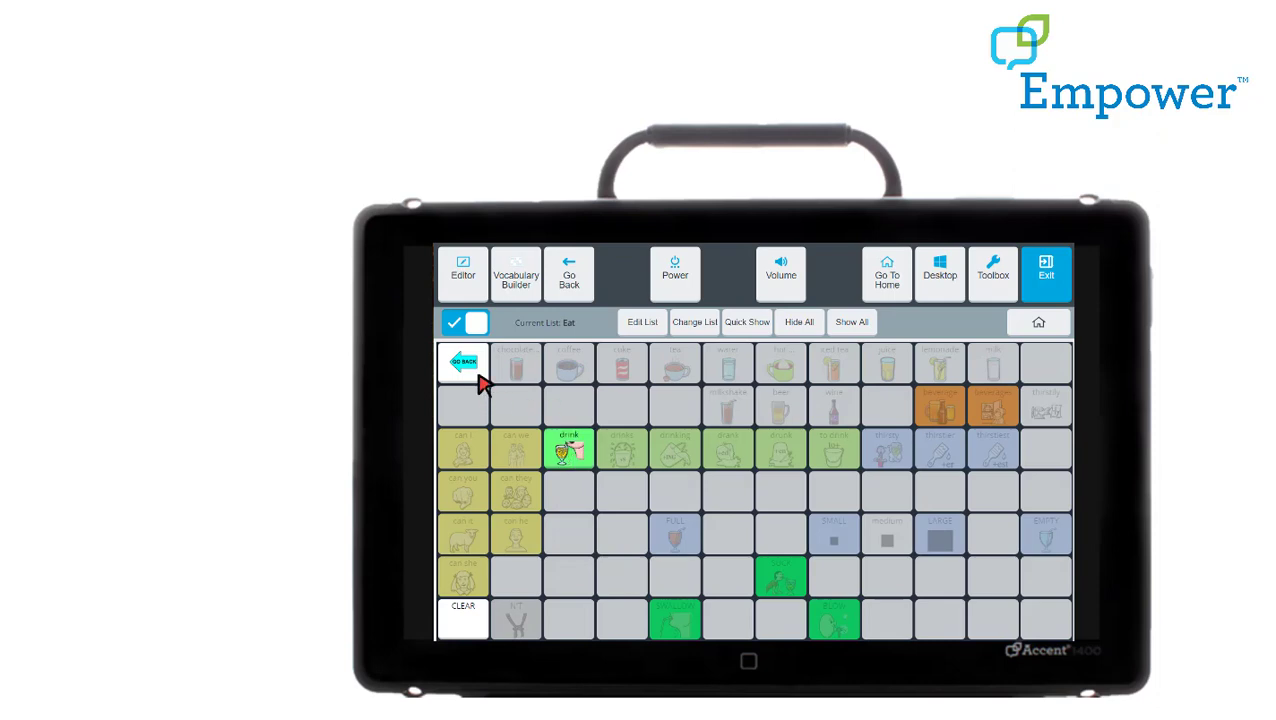
click(481, 382)
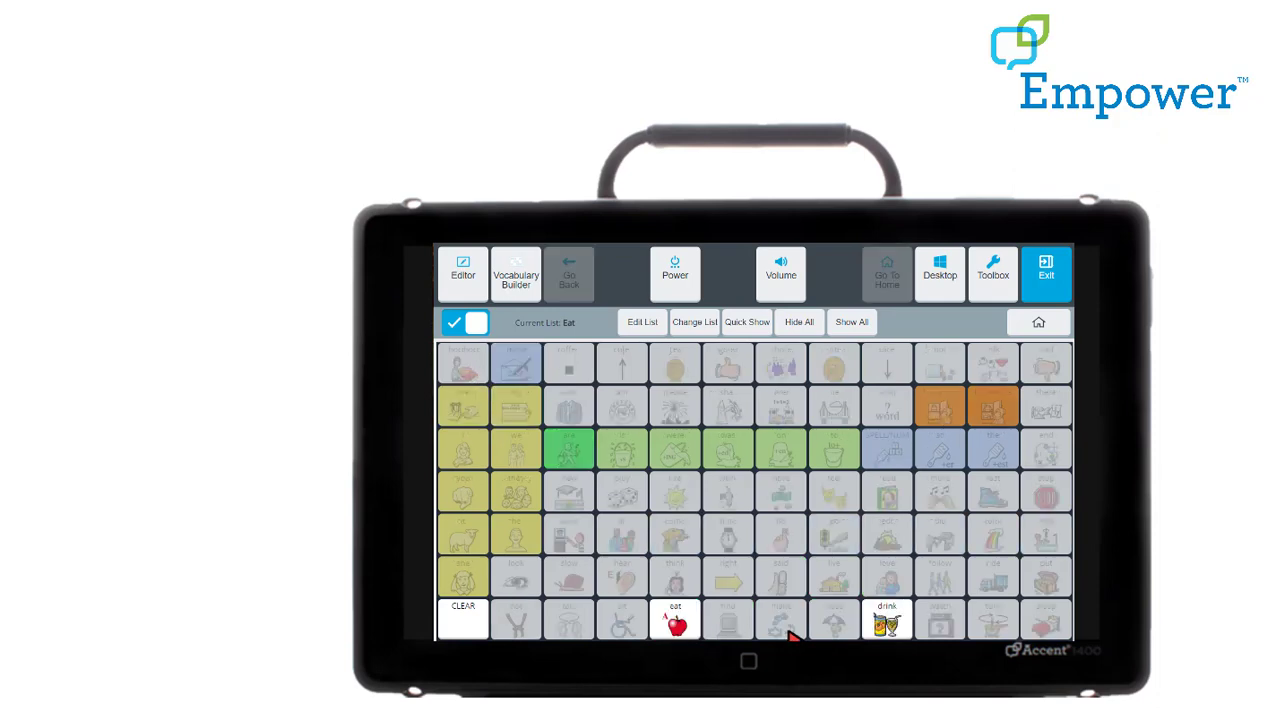
click(1058, 272)
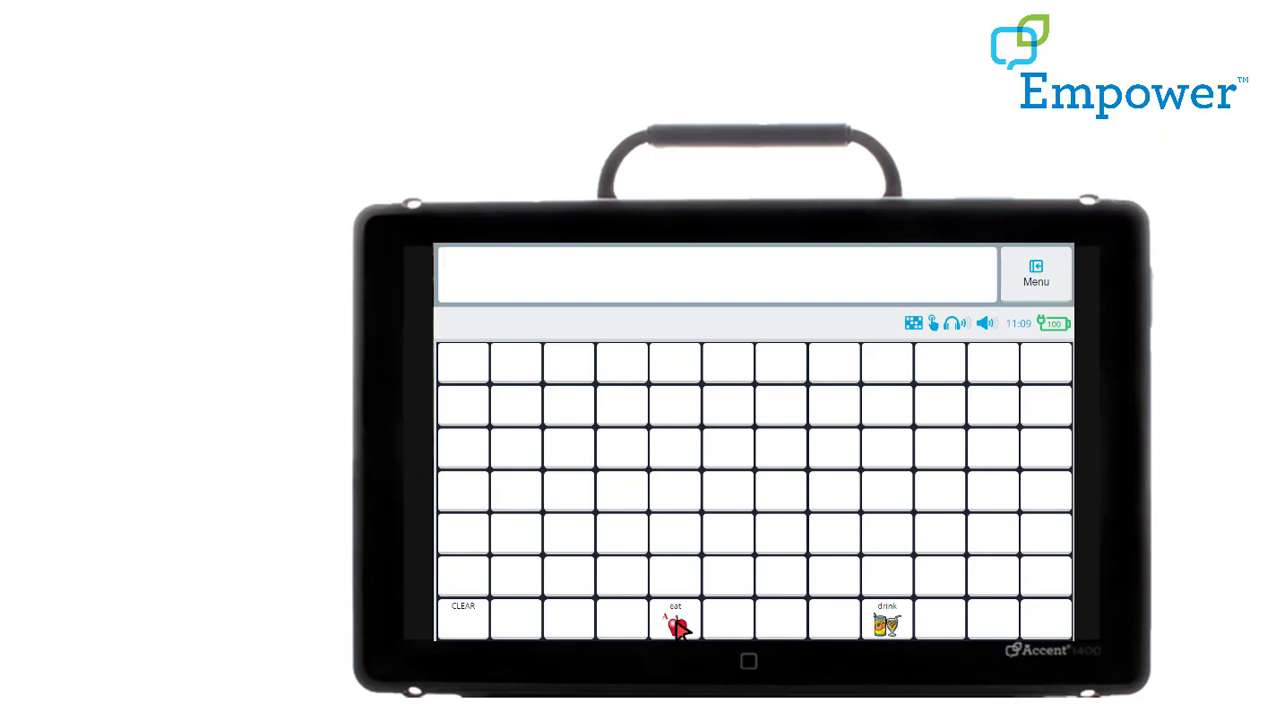
click(1024, 290)
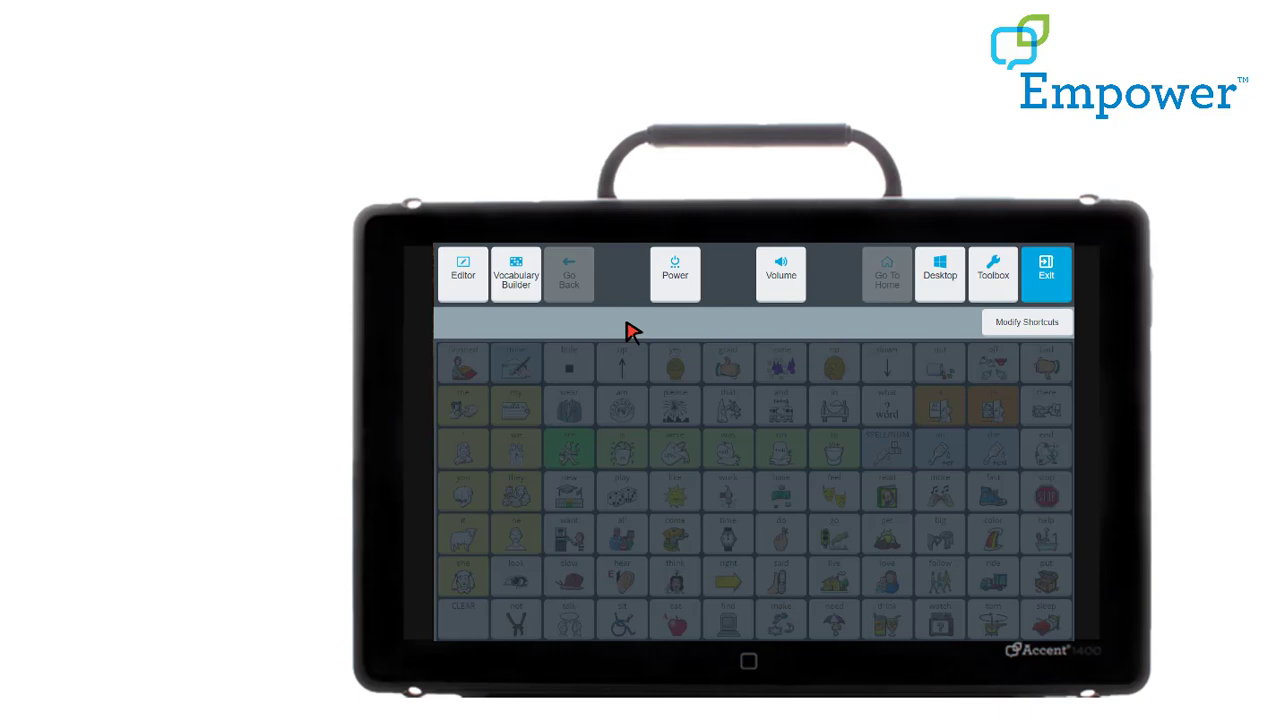
click(515, 298)
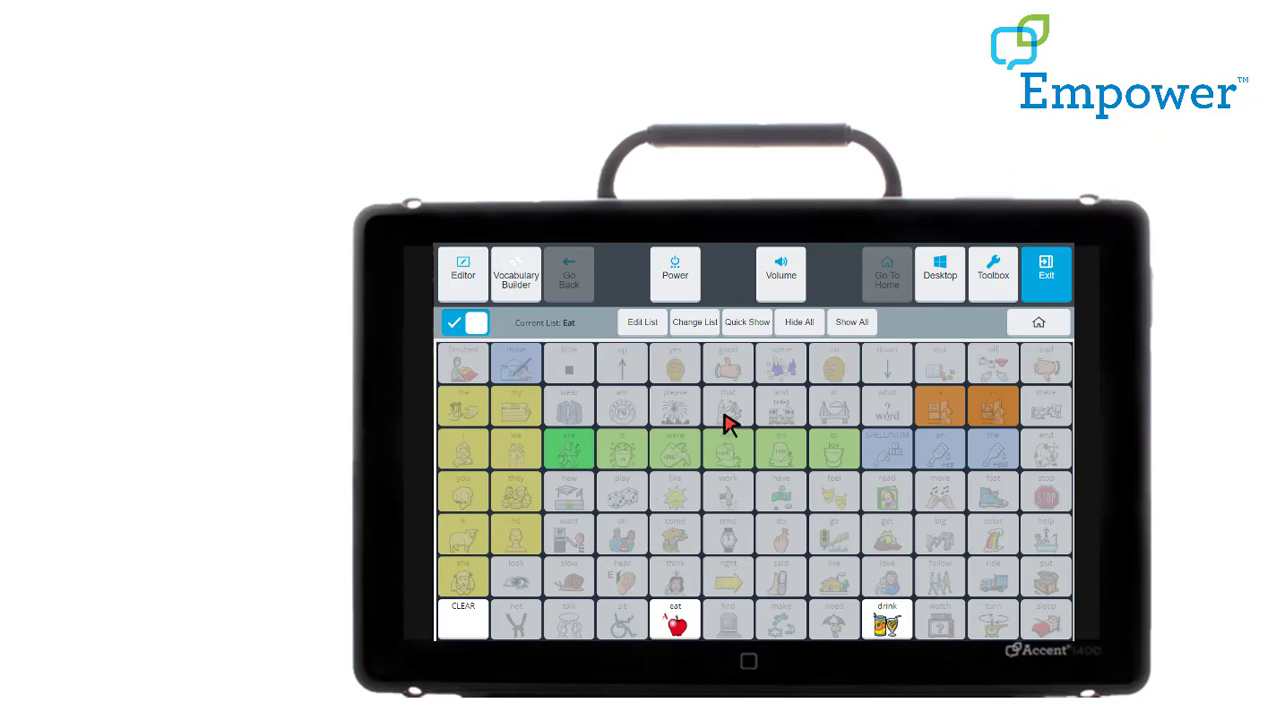
click(857, 327)
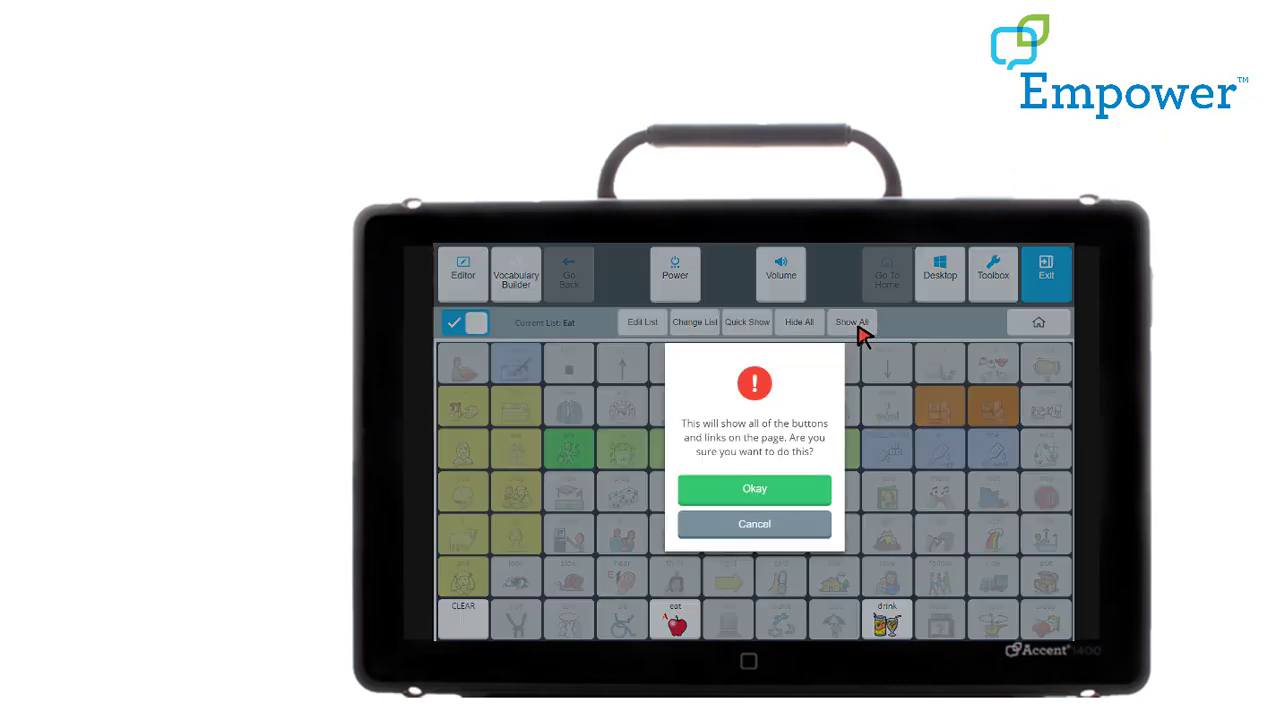
click(812, 494)
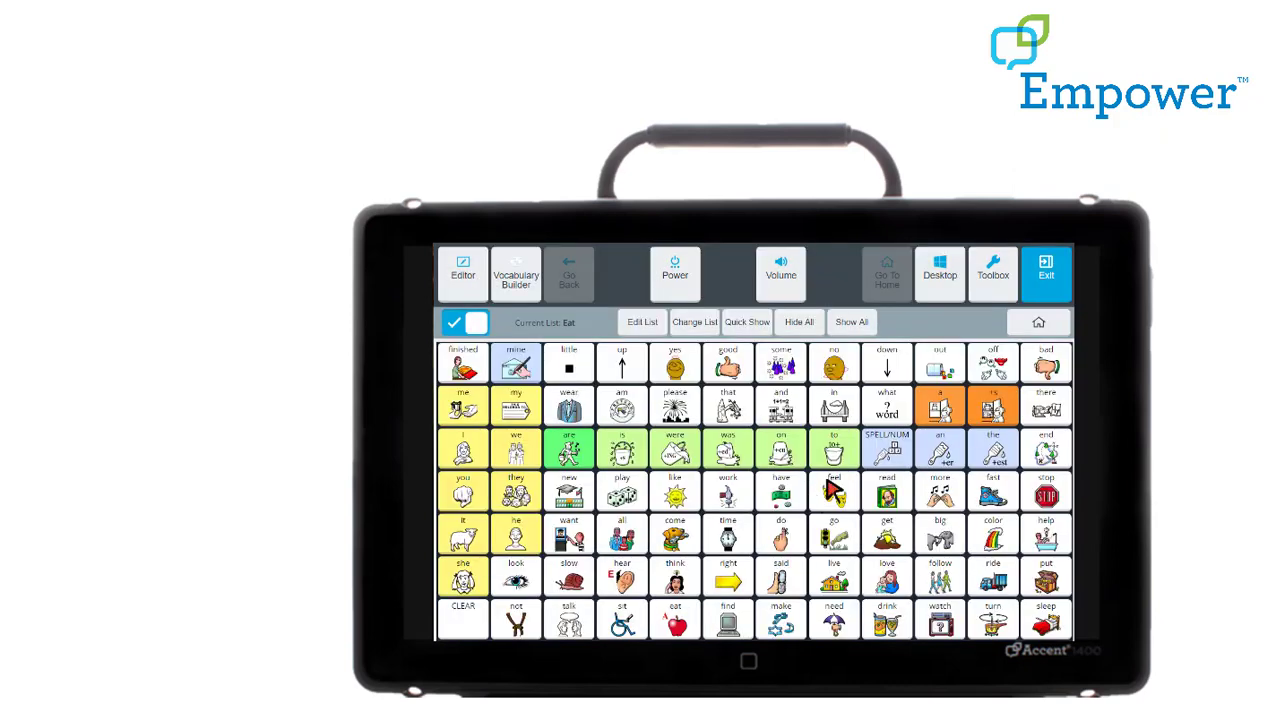
click(1055, 285)
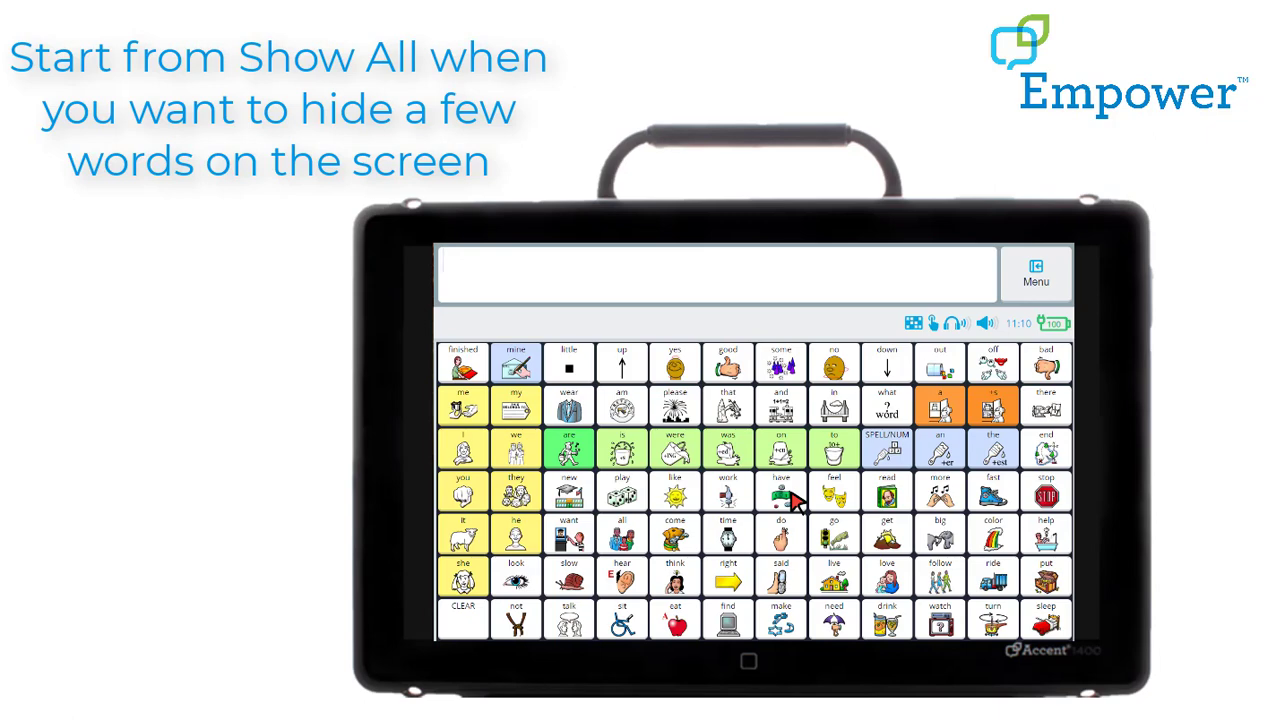
click(874, 620)
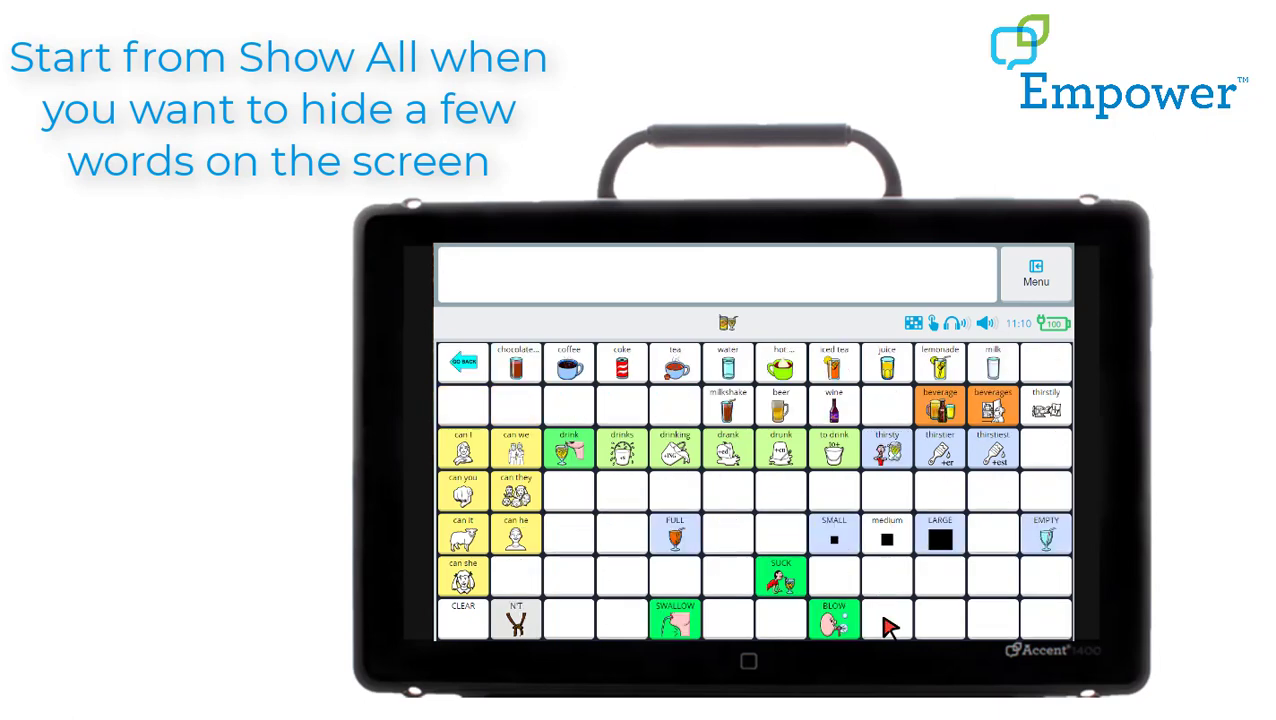
click(570, 372)
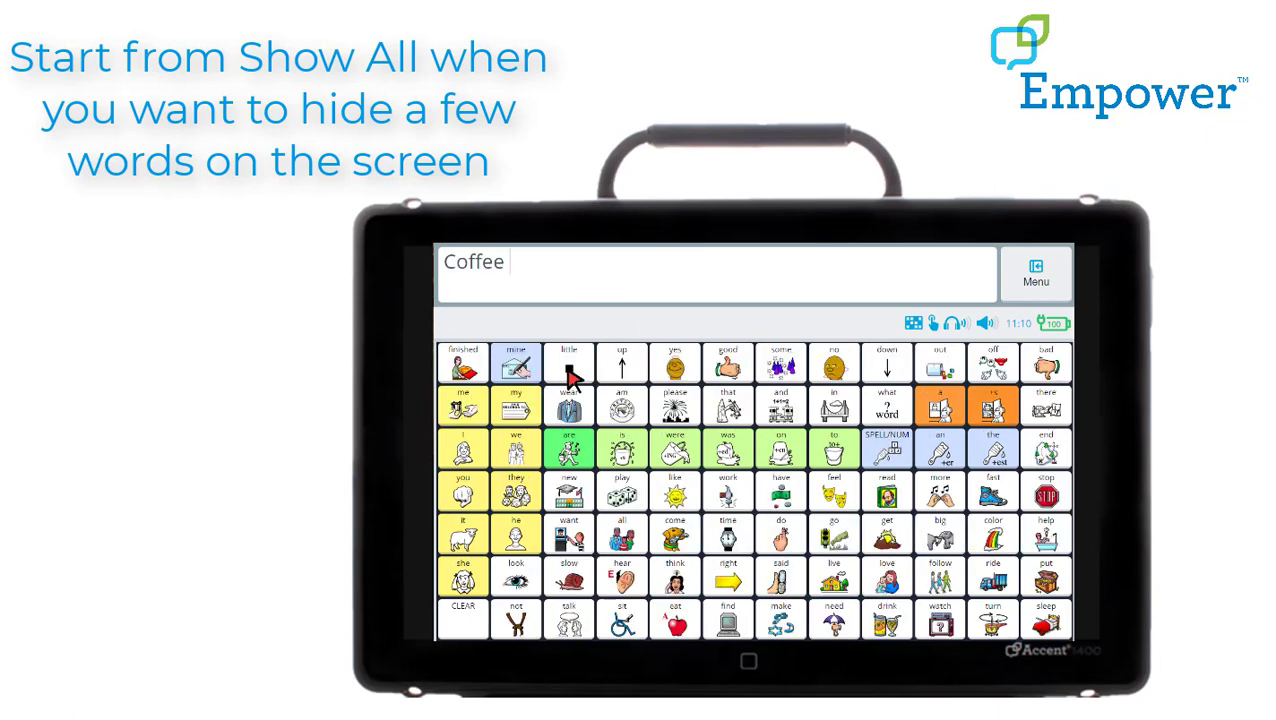
click(464, 614)
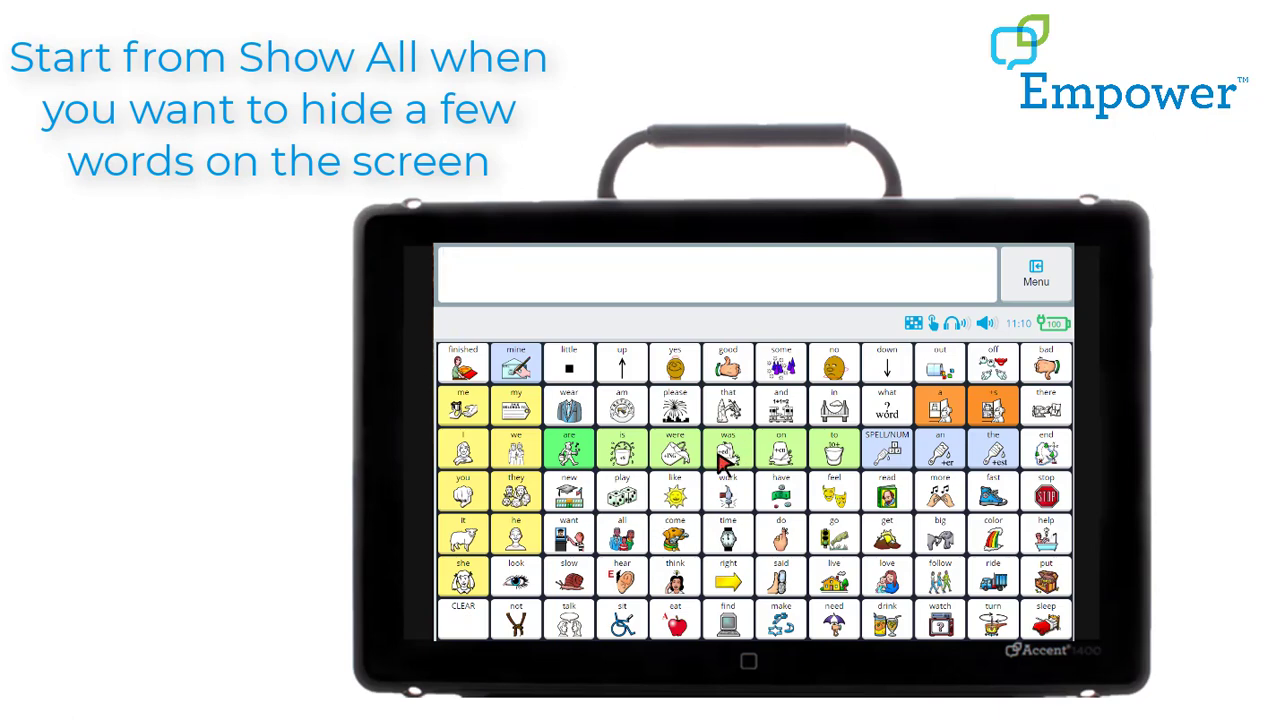
click(1042, 296)
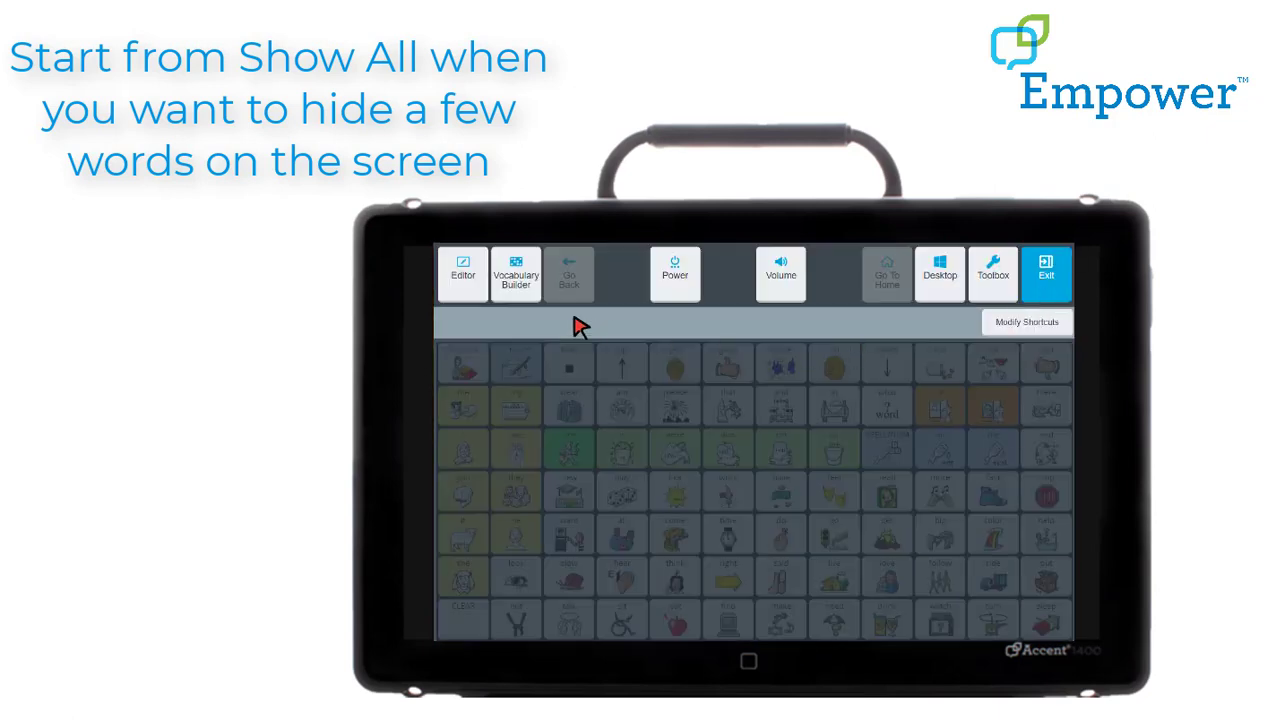
click(530, 300)
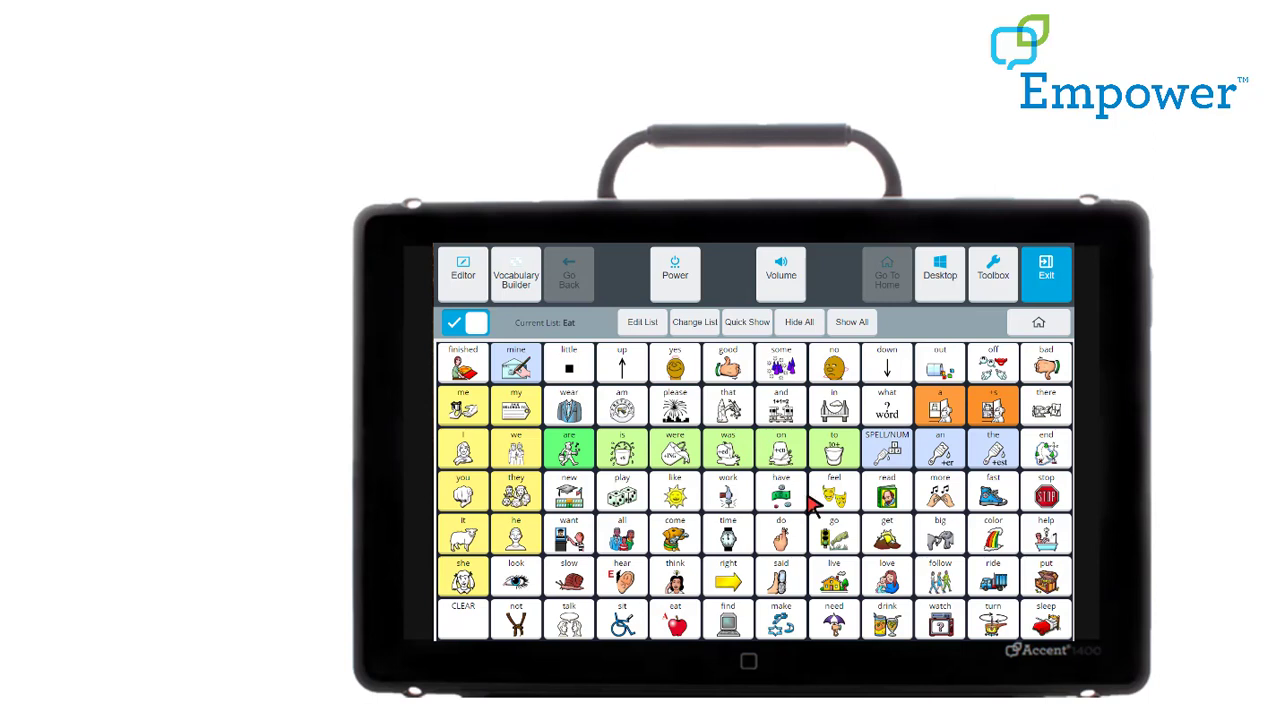
Step: Enter 'coffee' as the Eat list's hidden word, acknowledge, and close the editor
click(655, 324)
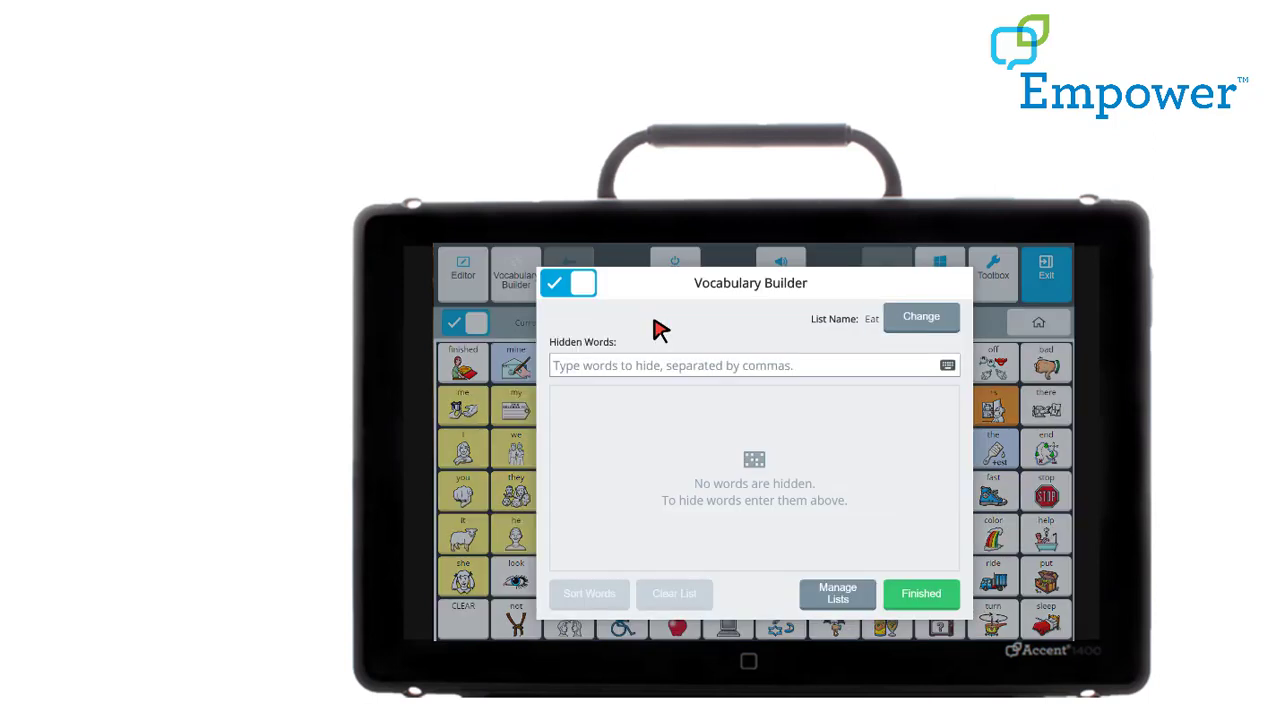
click(627, 370)
click(728, 580)
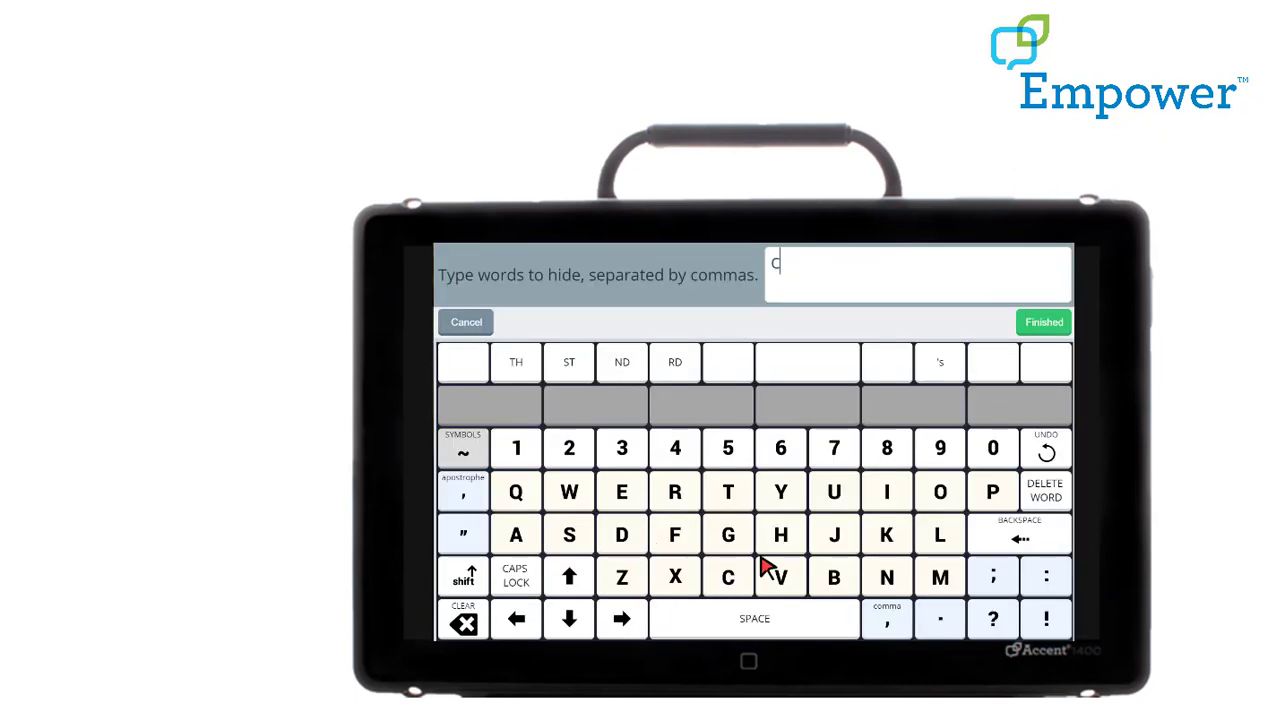
click(948, 494)
click(675, 538)
click(675, 538)
click(622, 492)
click(622, 492)
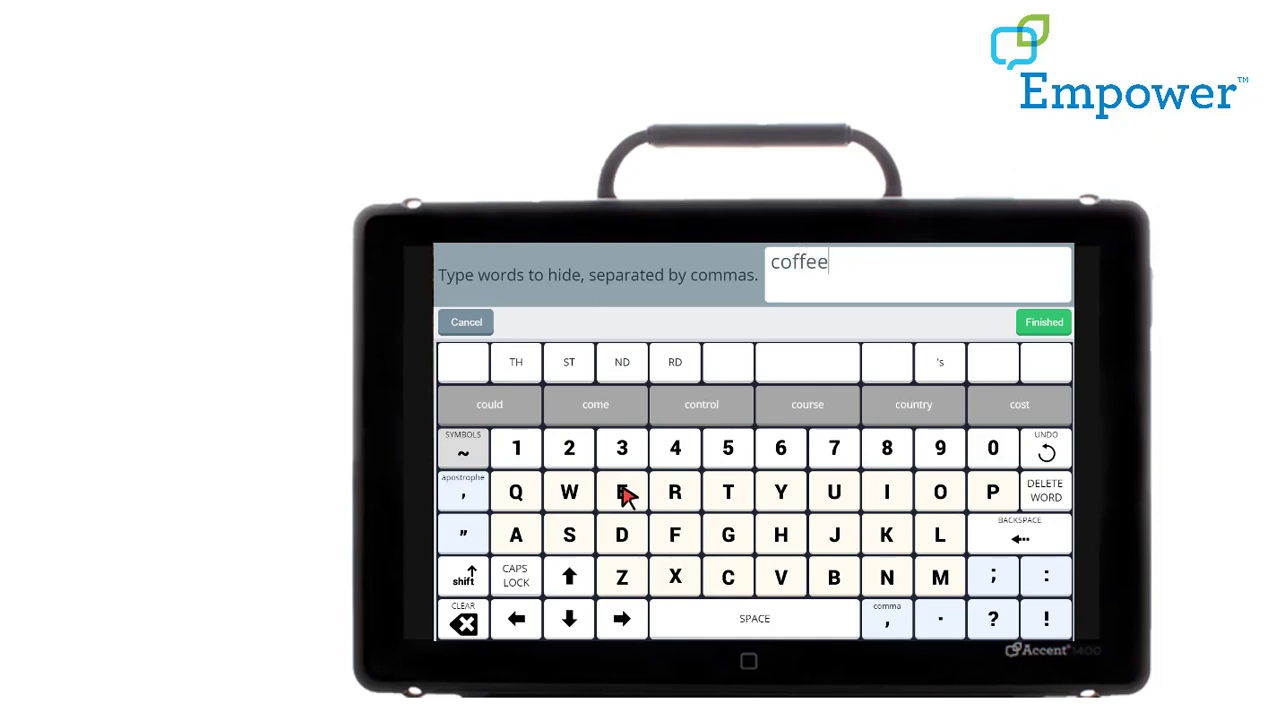
click(1063, 327)
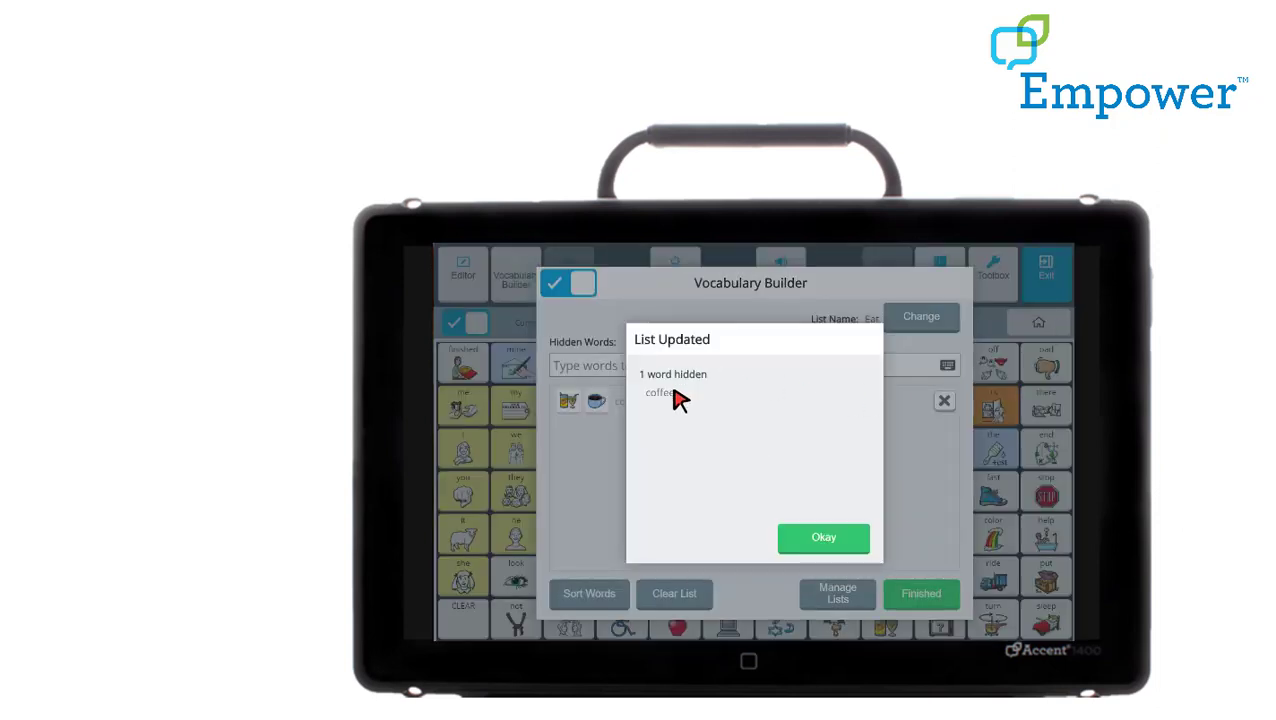
click(864, 542)
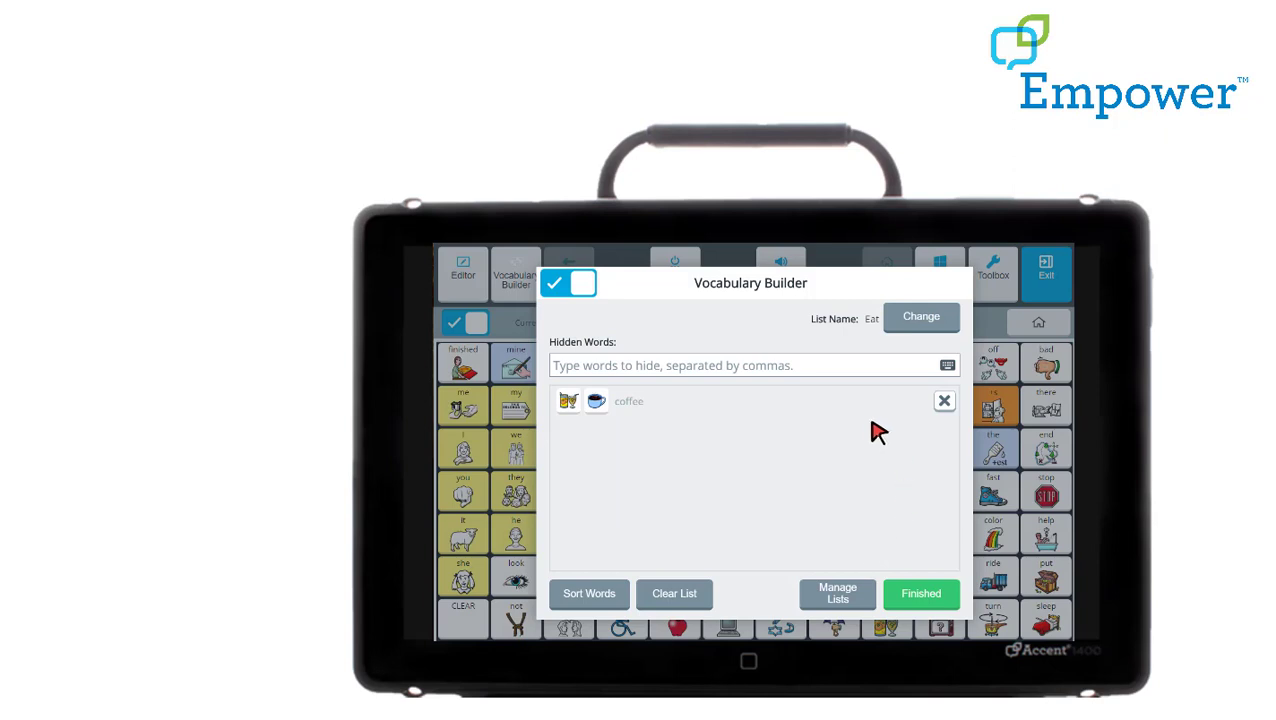
click(942, 600)
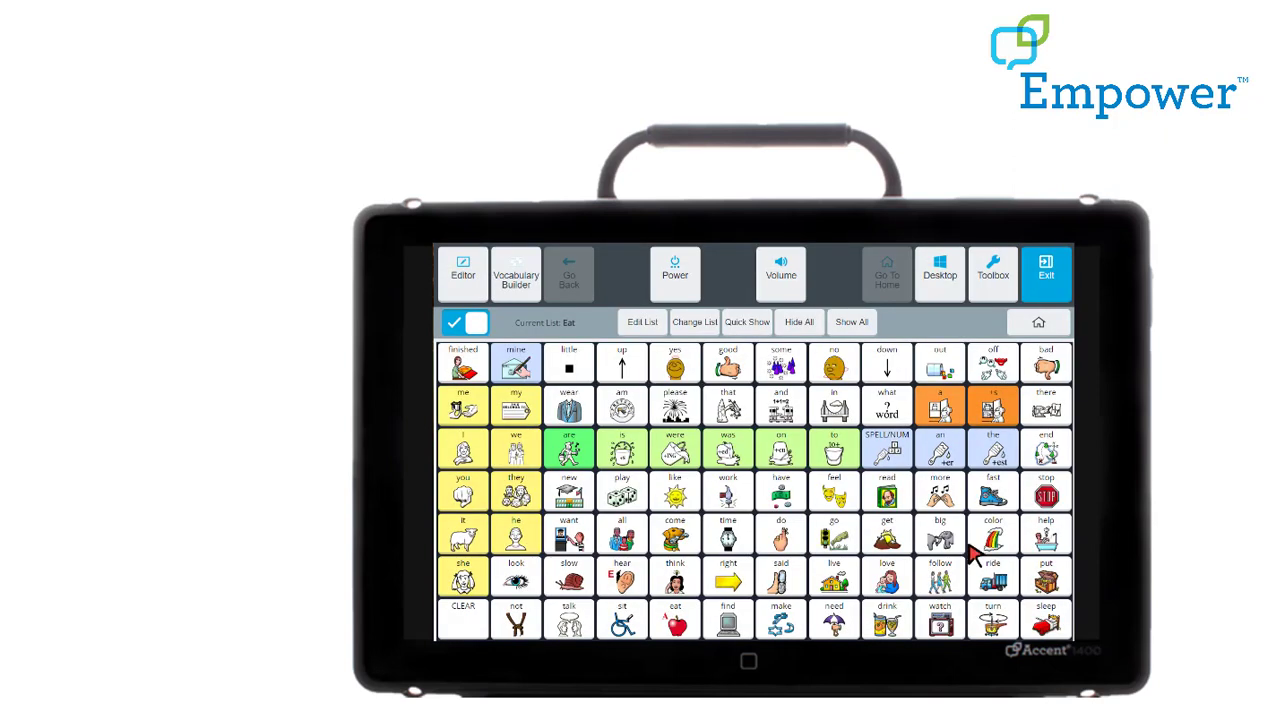
Step: Check the drink page outside editing, then use Vocabulary Builder's Show All to unhide every button
click(1060, 295)
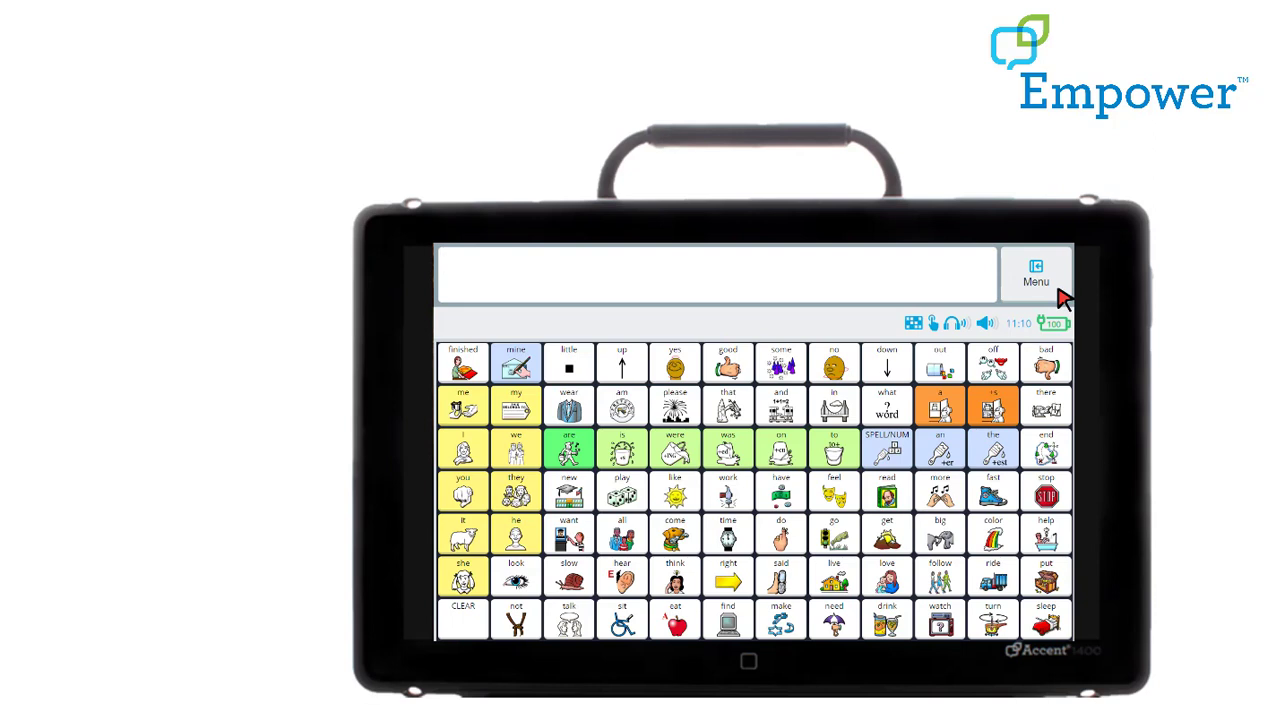
click(903, 623)
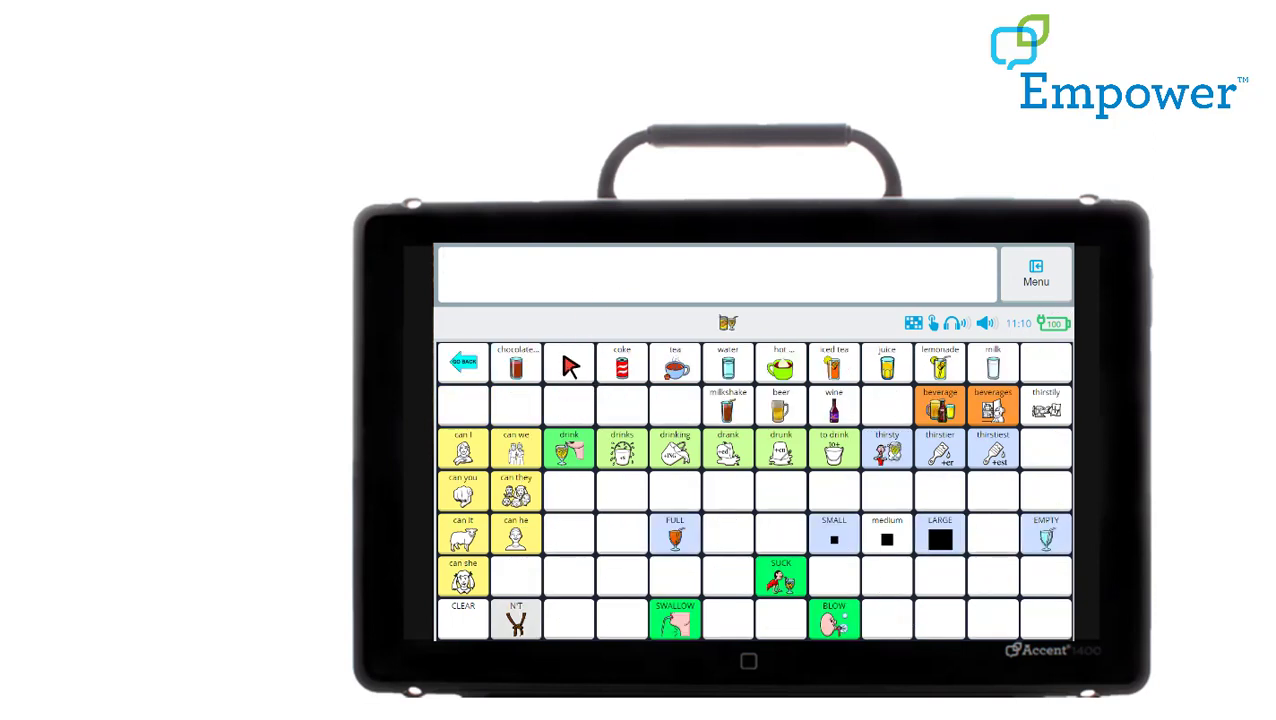
click(477, 368)
click(1052, 292)
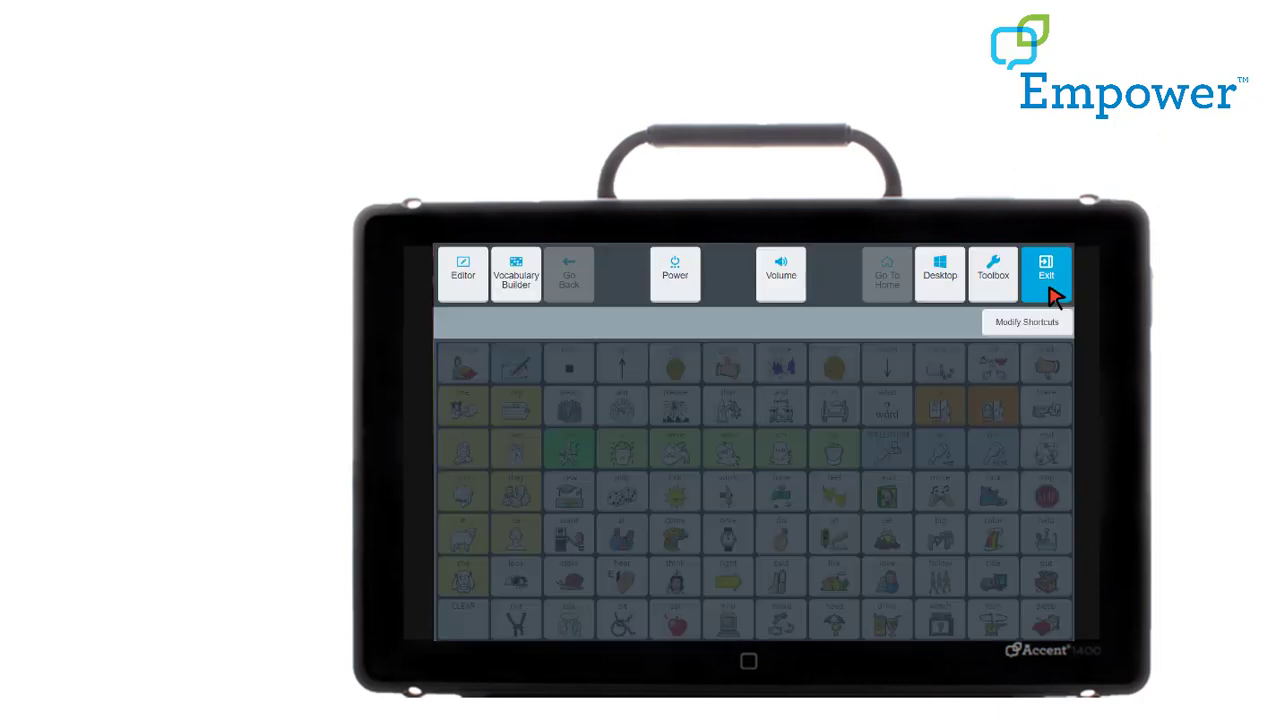
click(528, 298)
click(856, 326)
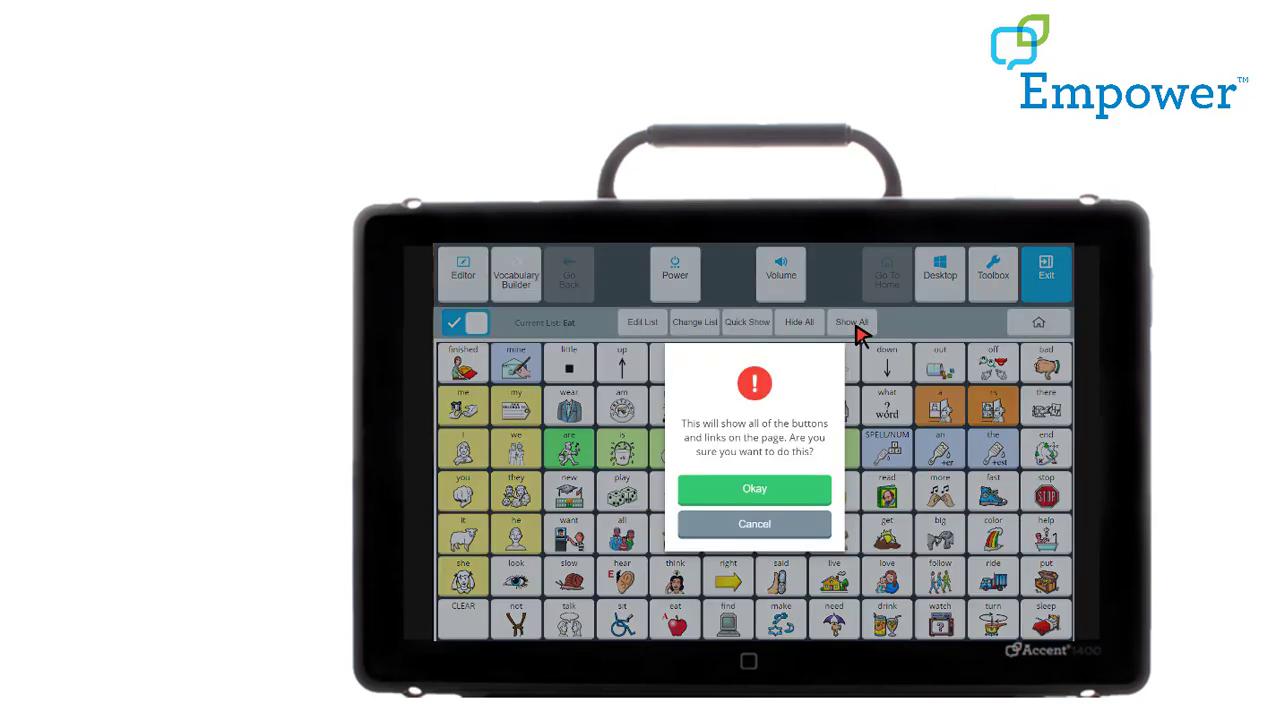
click(788, 490)
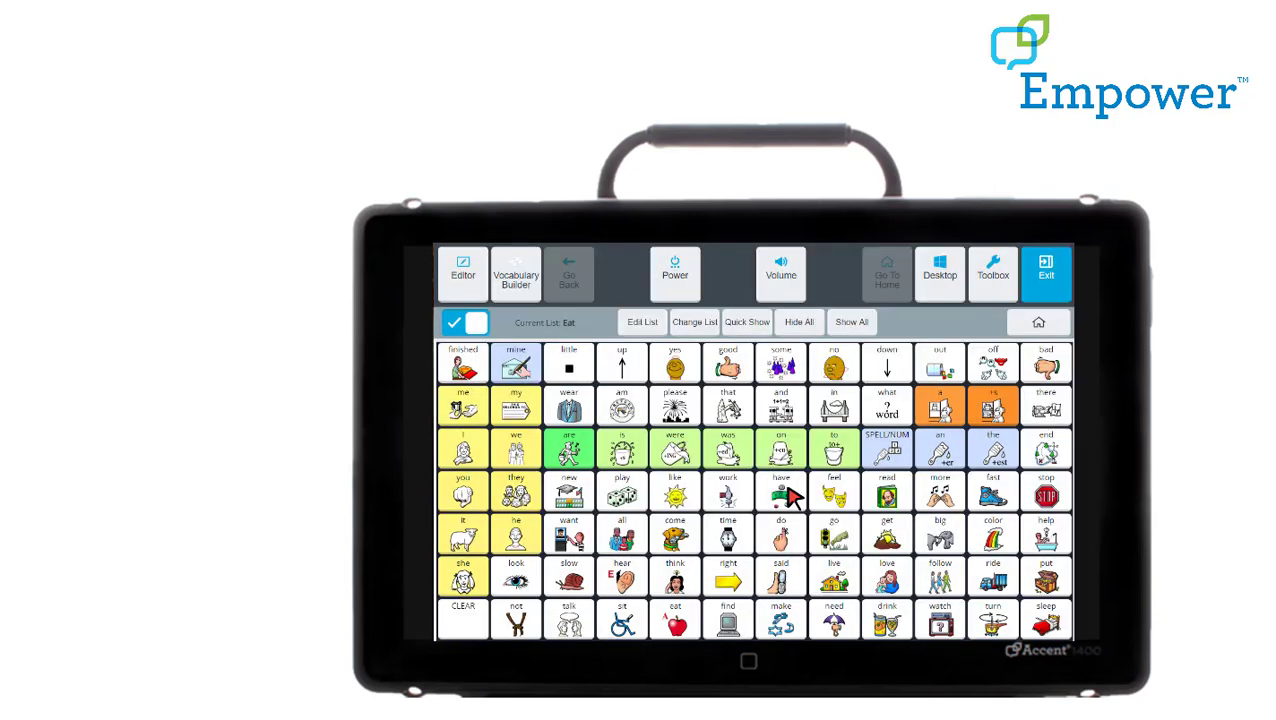
Step: Confirm coffee is back on the drink page, then reopen Vocabulary Builder
click(1046, 290)
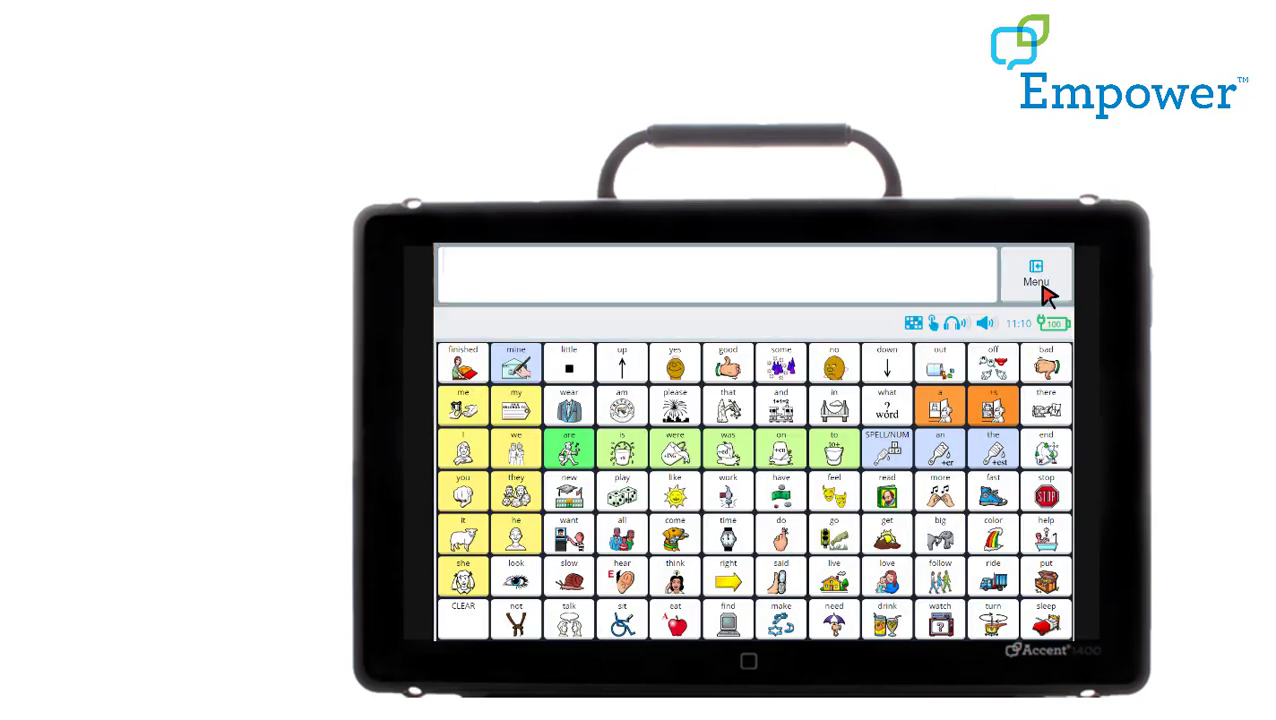
click(894, 620)
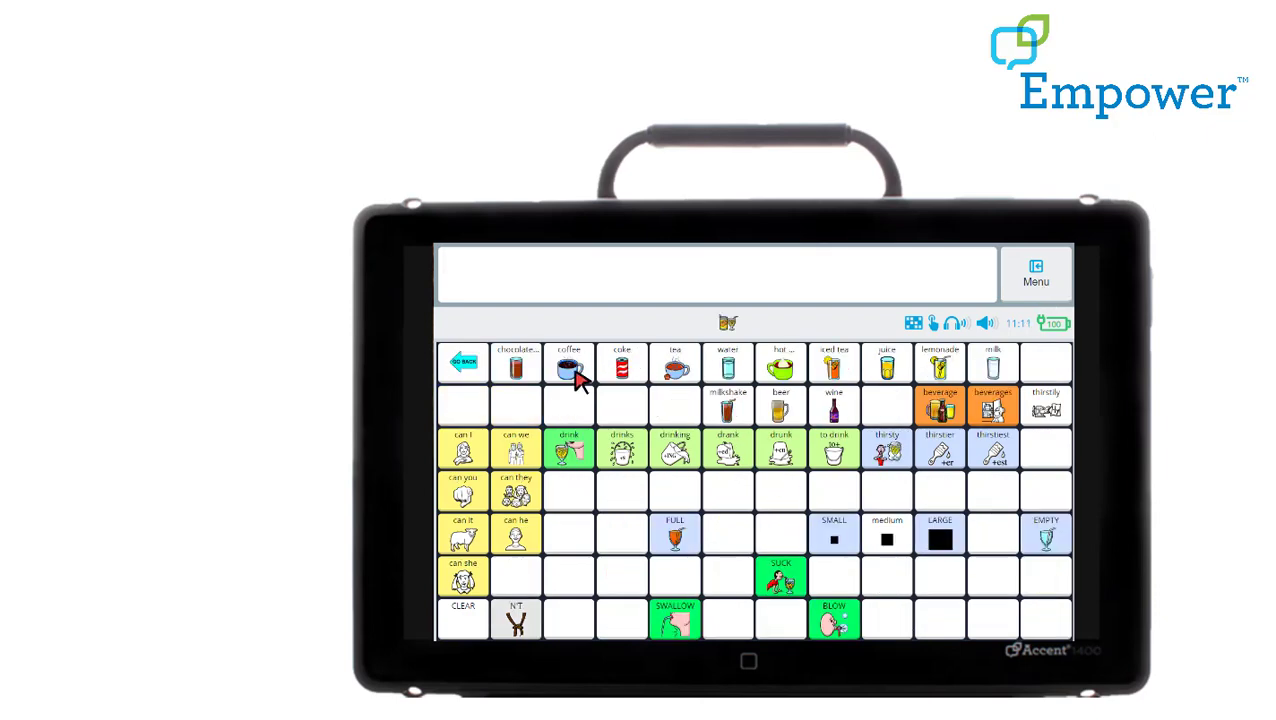
click(462, 364)
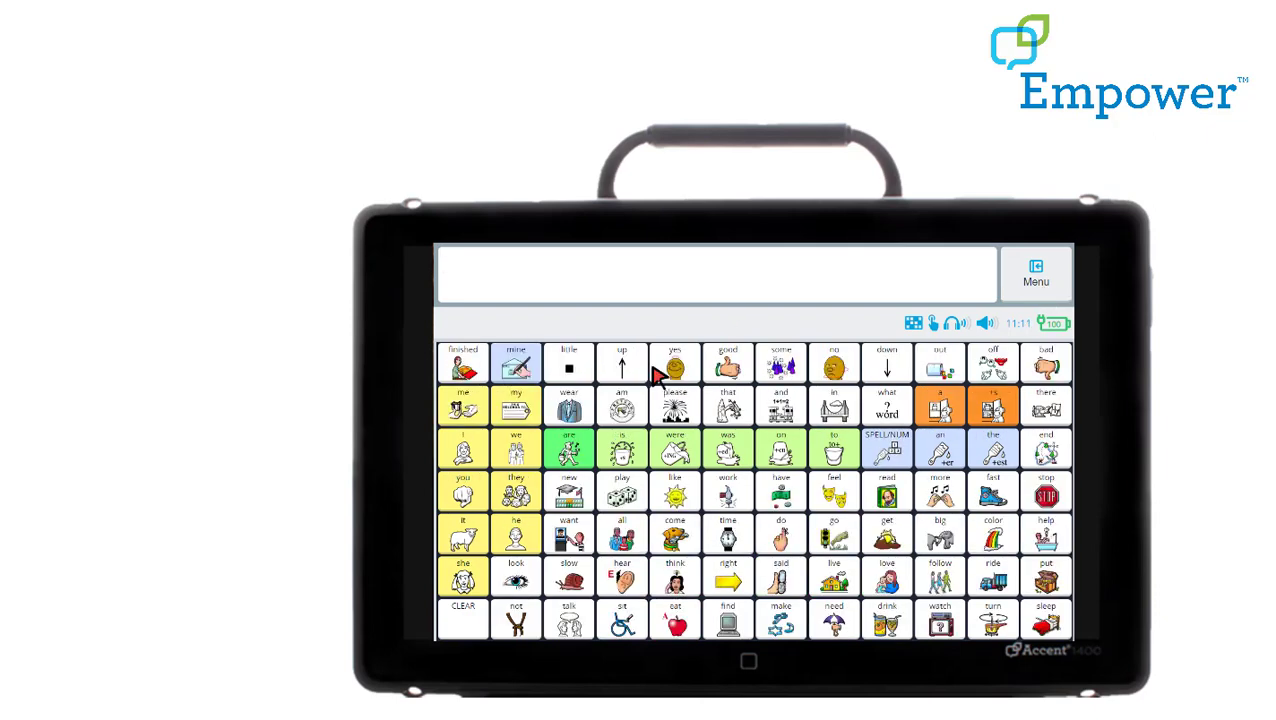
click(1018, 296)
click(528, 295)
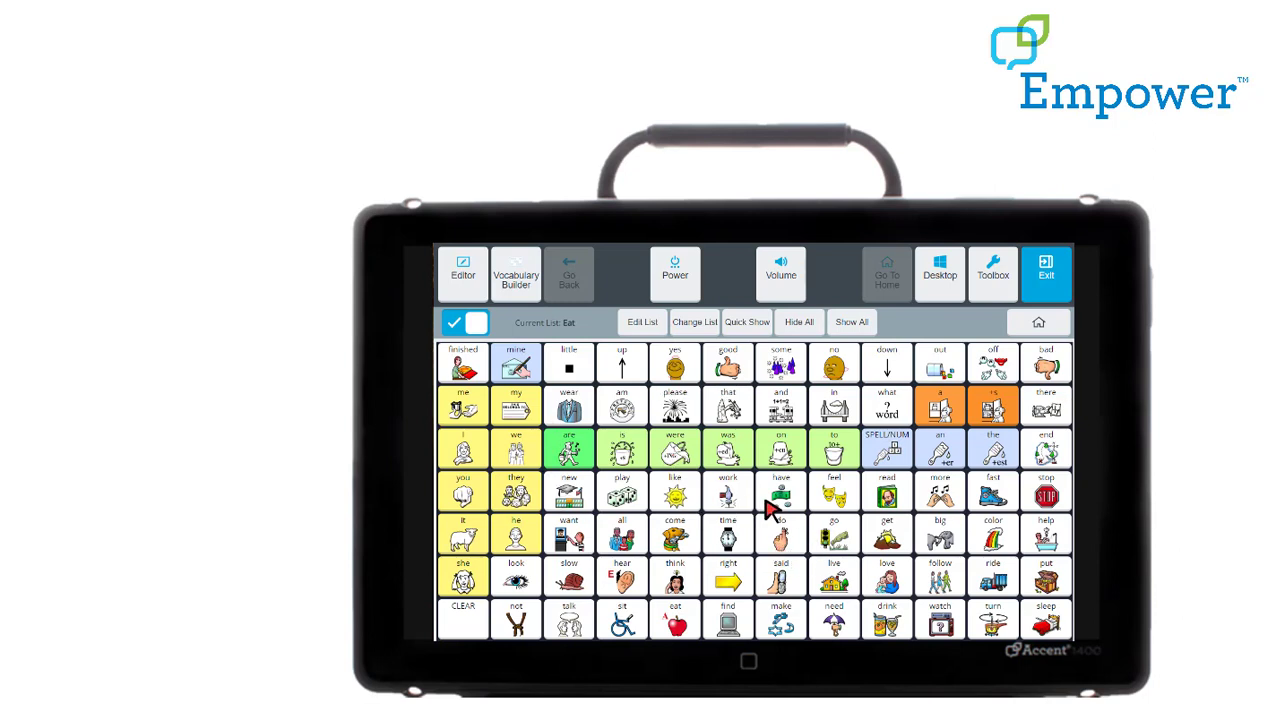
Step: Preview the drink page in editing, exit to communication mode, and confirm coffee is hidden there
click(889, 624)
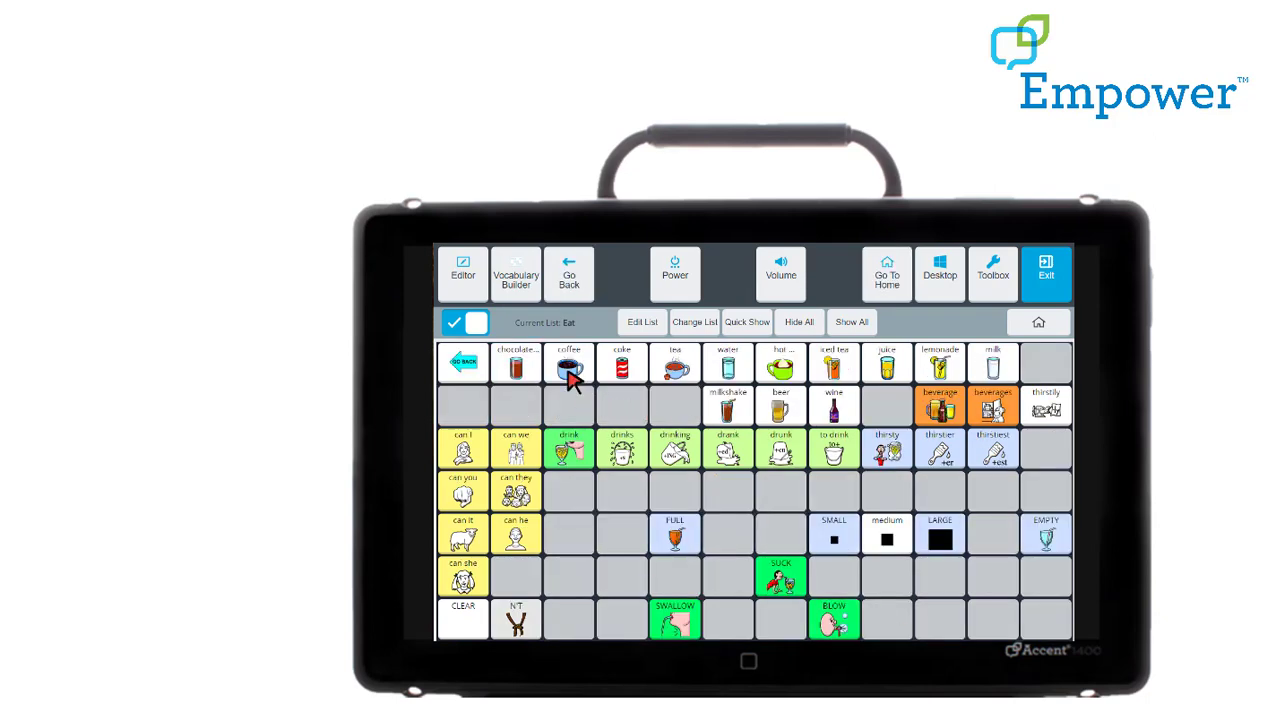
click(463, 366)
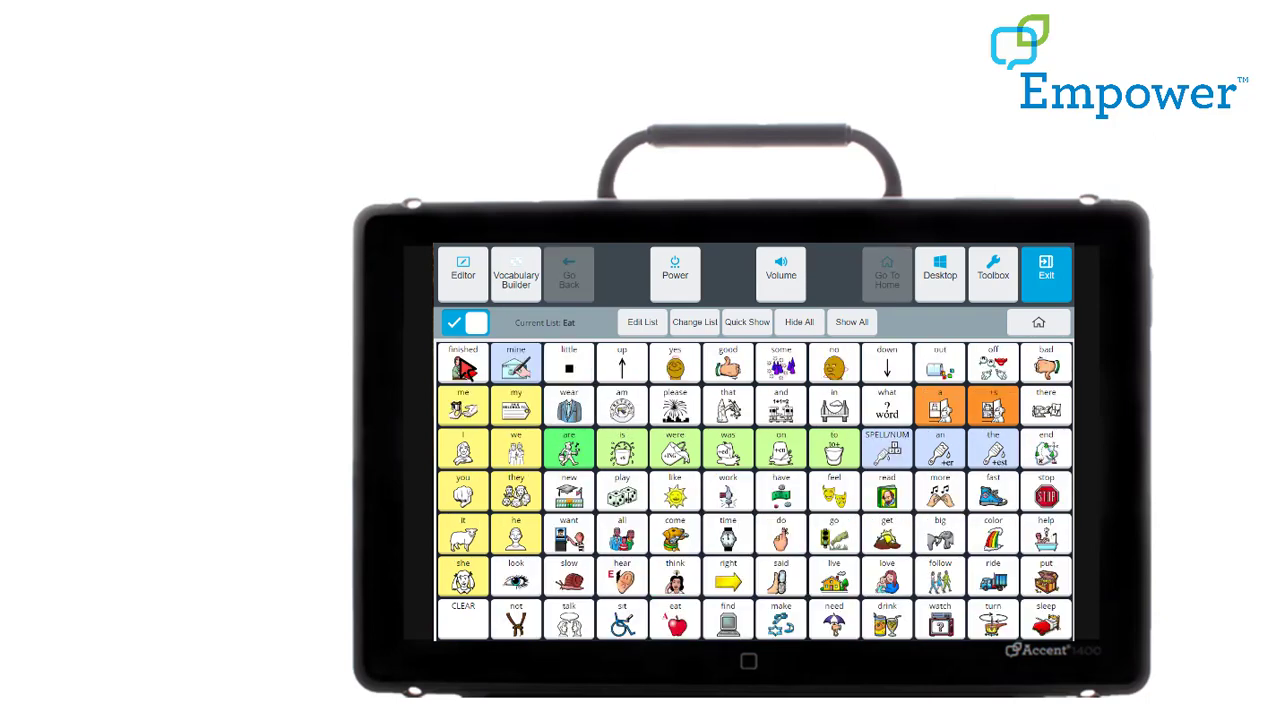
click(1041, 292)
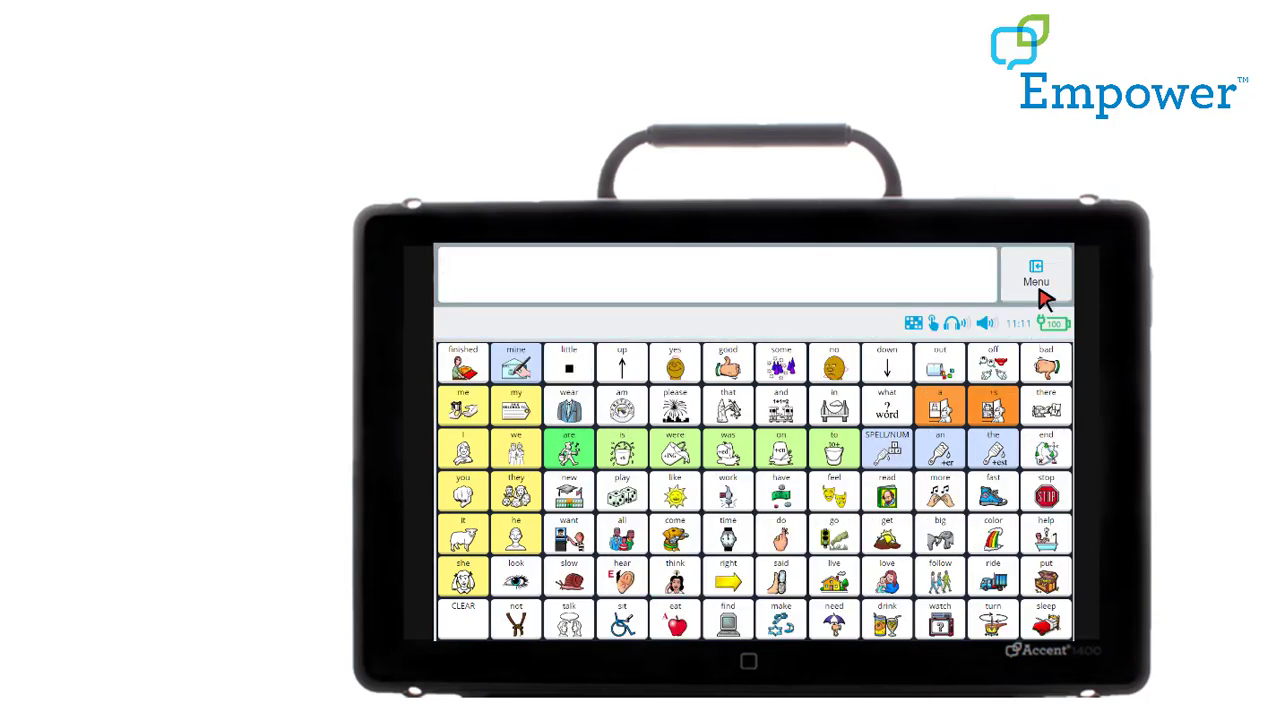
click(903, 628)
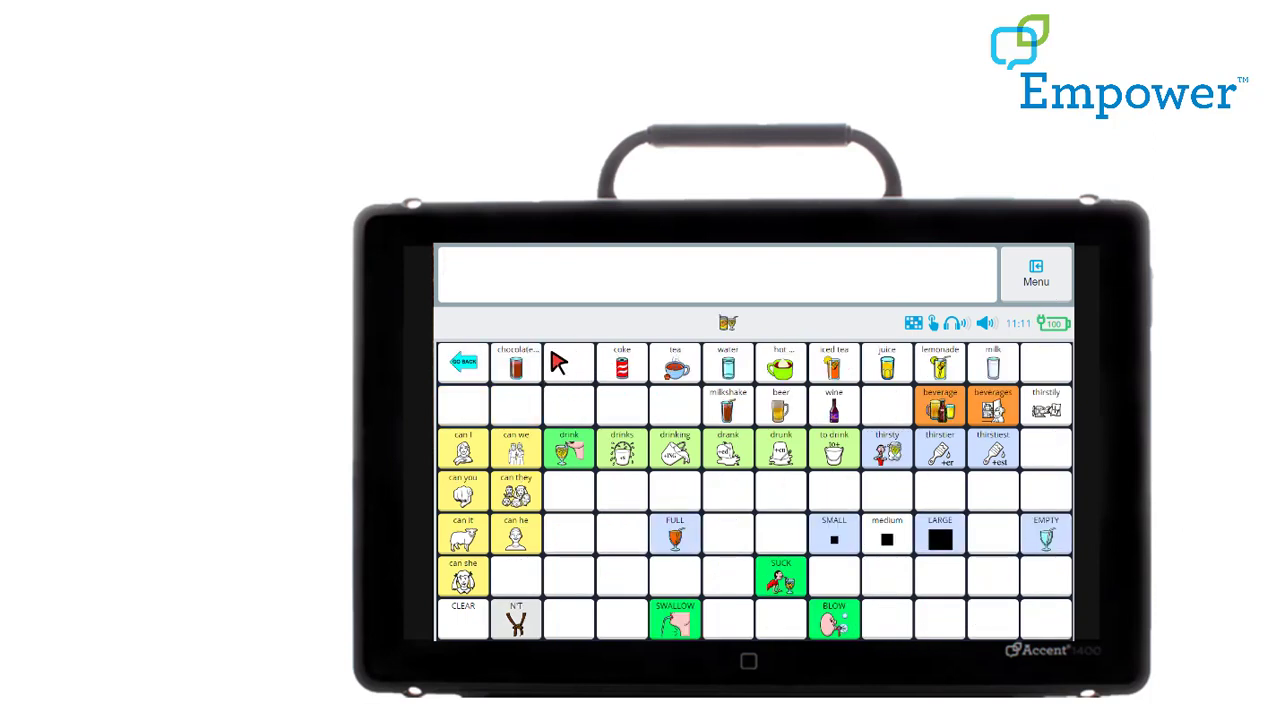